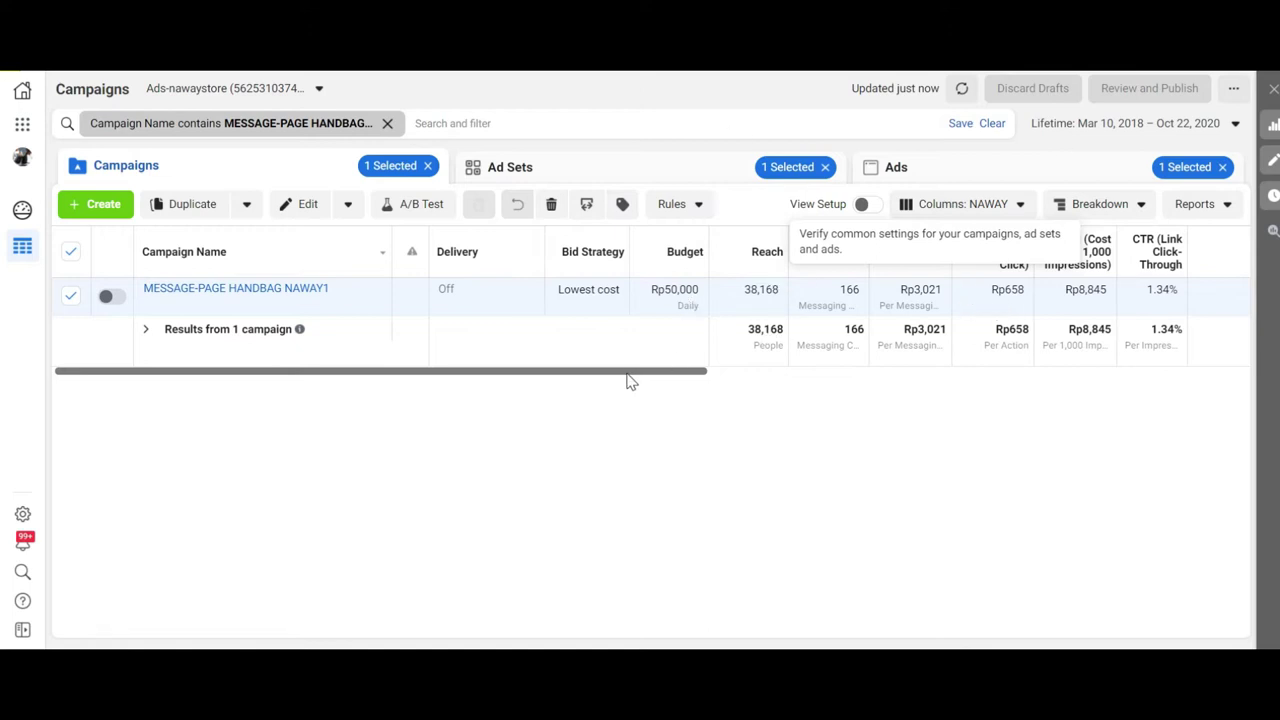
# Open the MESSAGE-PAGE HANDBAG NAWAY1 campaign down to its single ad, New Ad, and start editing that ad.
pyautogui.moveTo(630, 380); pyautogui.dragTo(605, 386)
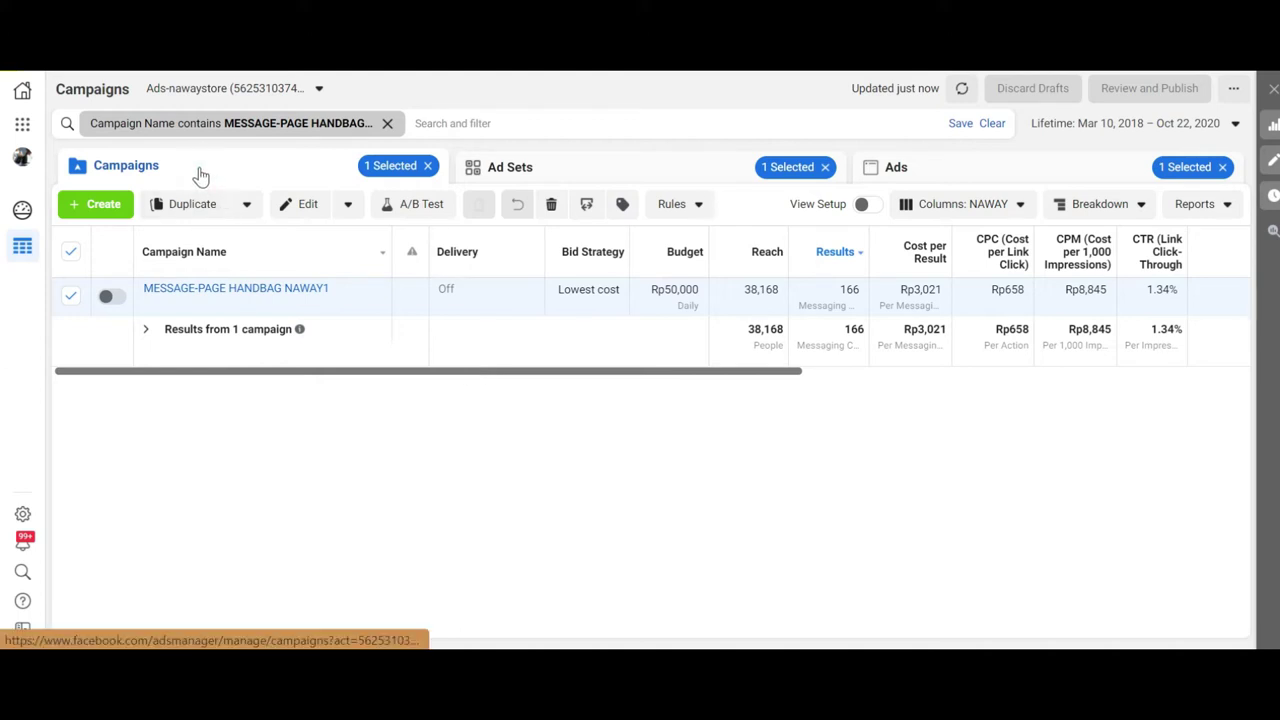
pyautogui.click(225, 290)
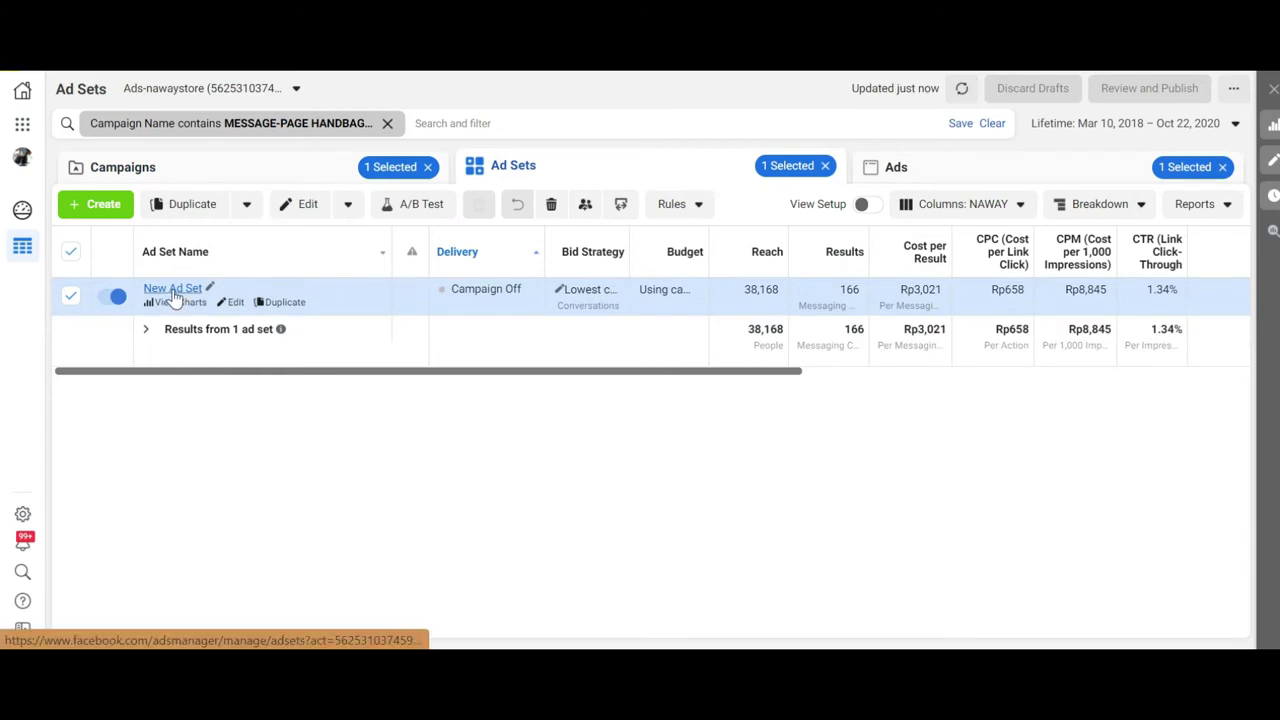
pyautogui.click(173, 290)
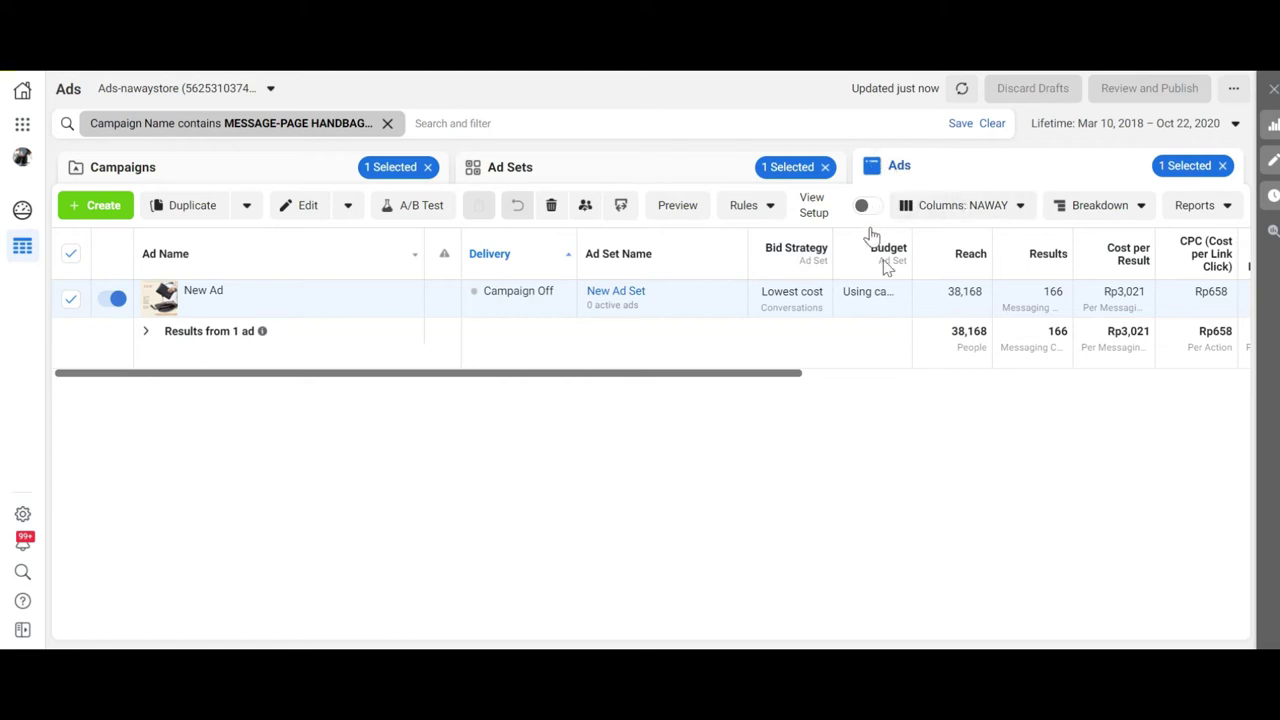
pyautogui.moveTo(267, 300)
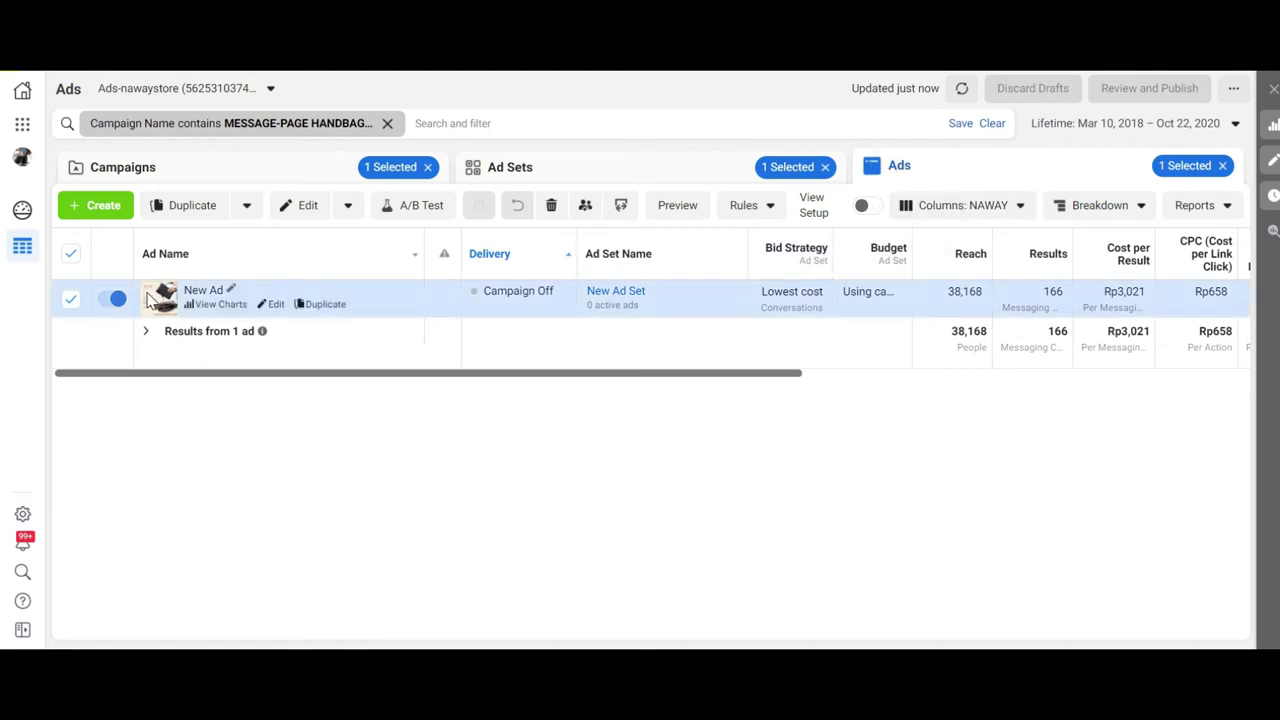
pyautogui.click(277, 312)
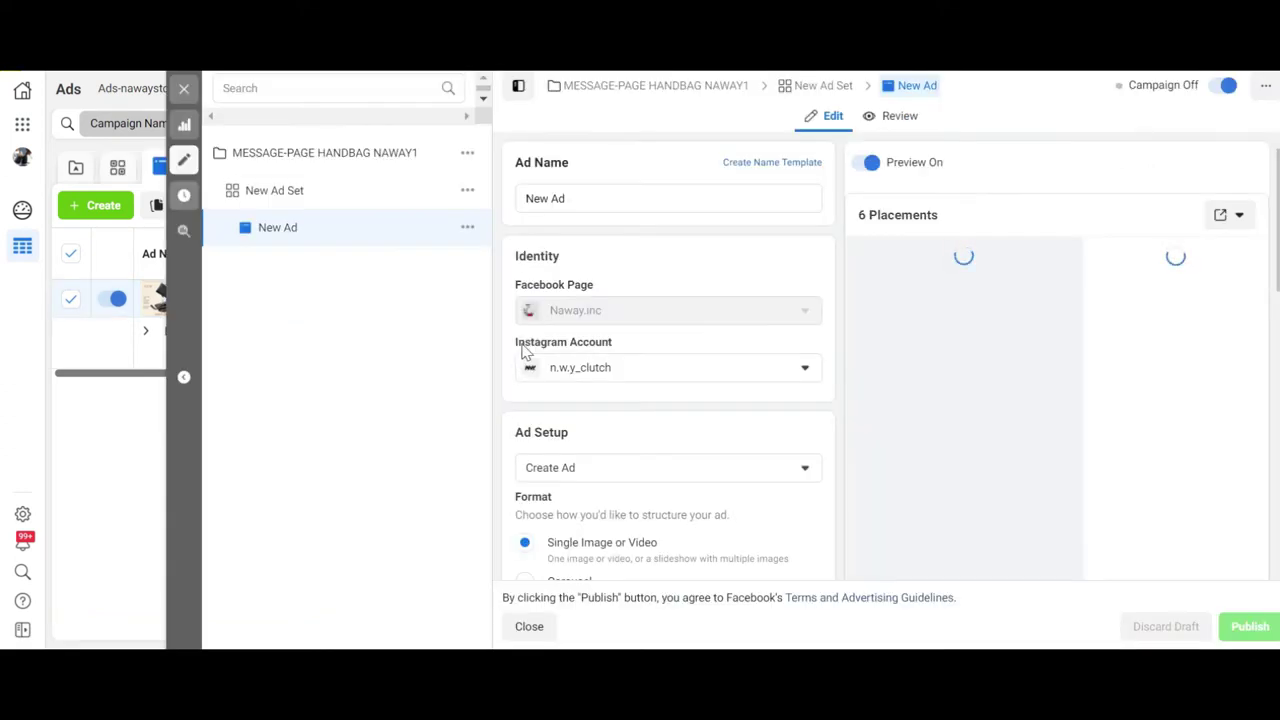
# Switch the ad setup of New Ad to Use Existing Post and go to the post details under Ad Creative.
pyautogui.scroll(-1, 595, 385)
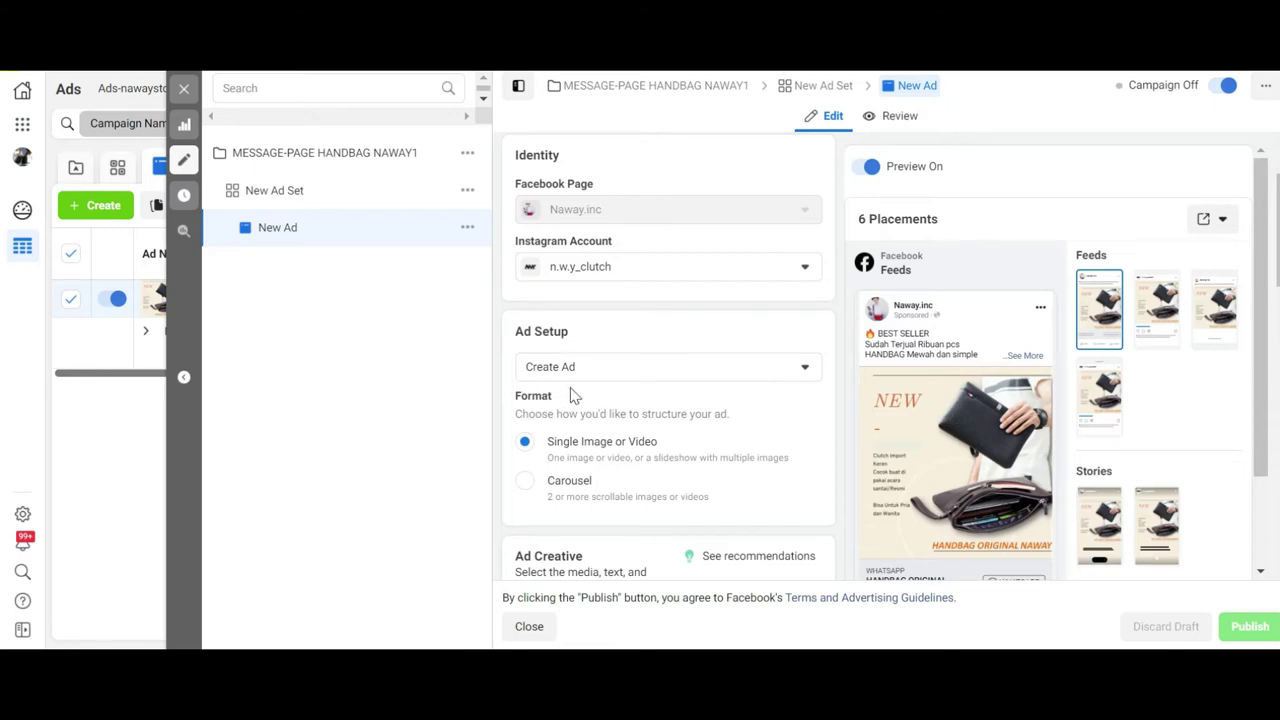
pyautogui.click(584, 372)
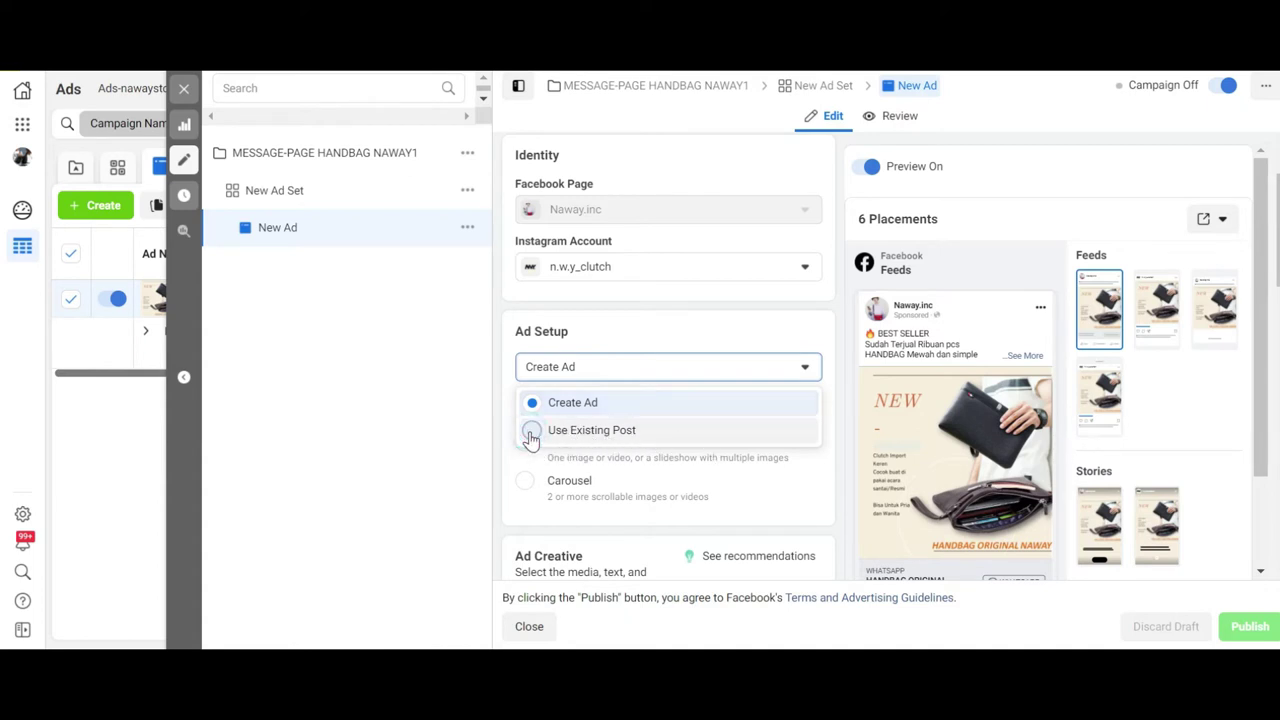
pyautogui.click(531, 430)
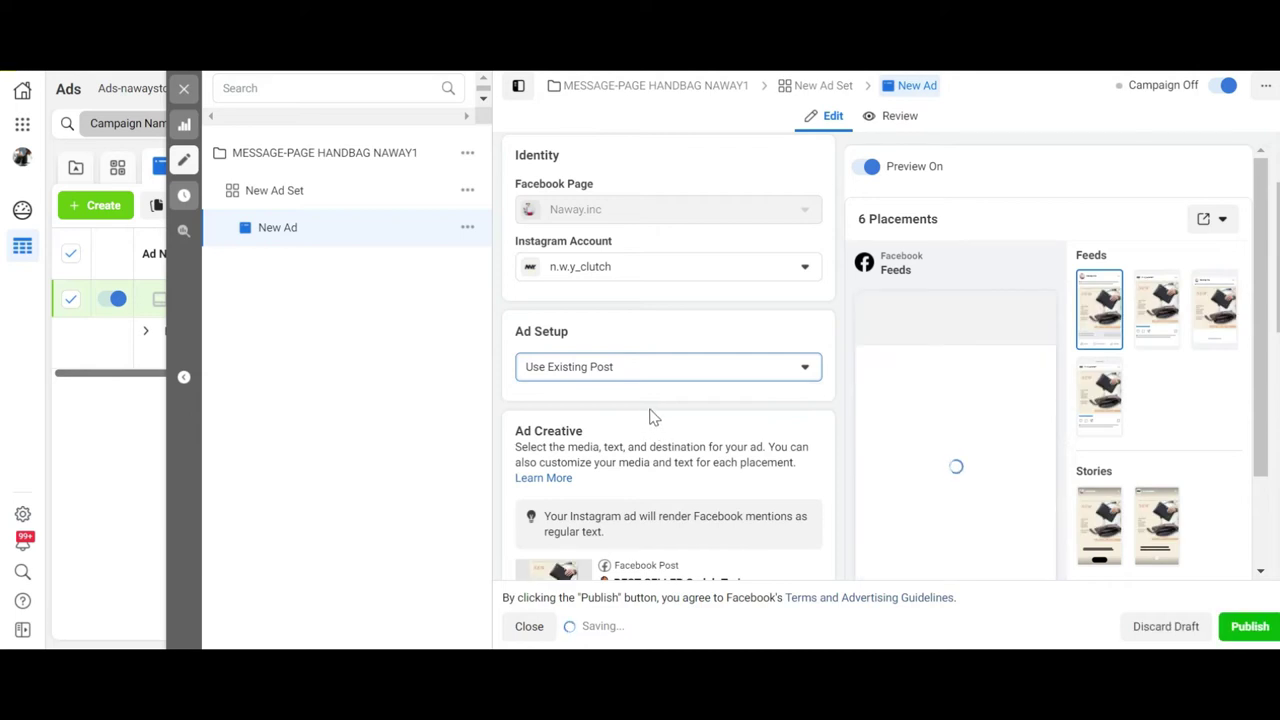
pyautogui.scroll(-3, 651, 414)
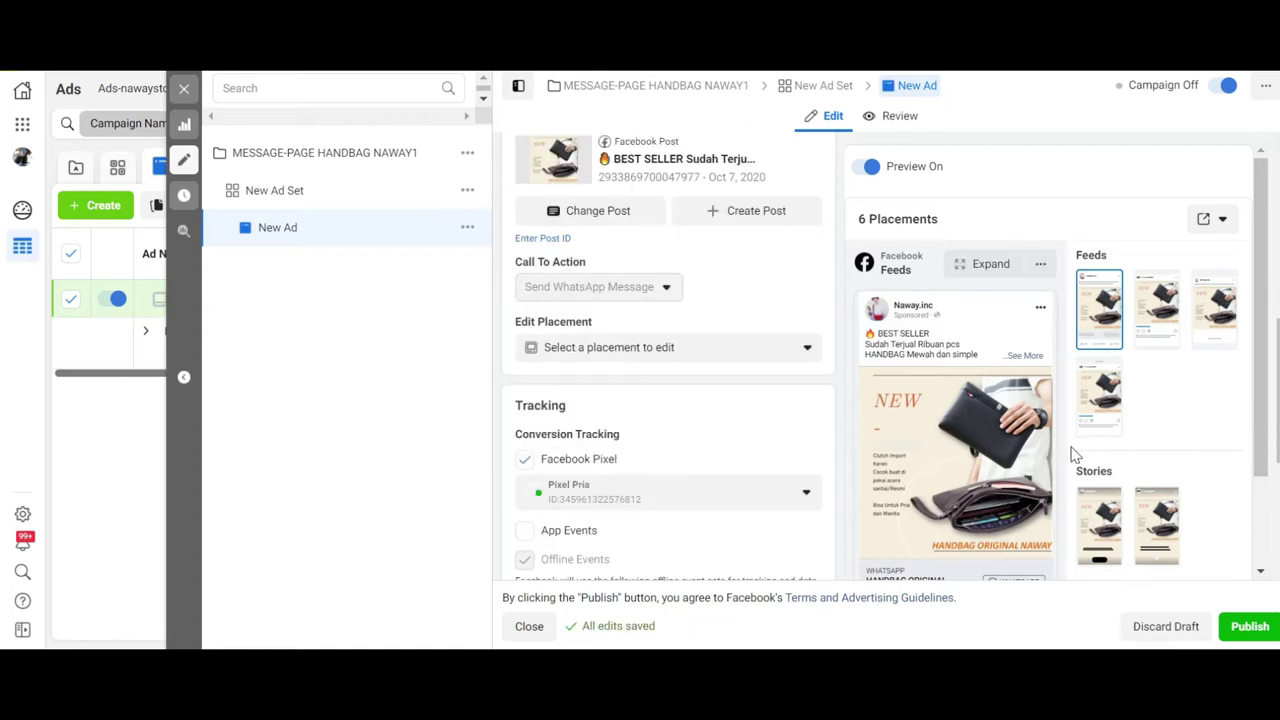
pyautogui.scroll(1, 755, 418)
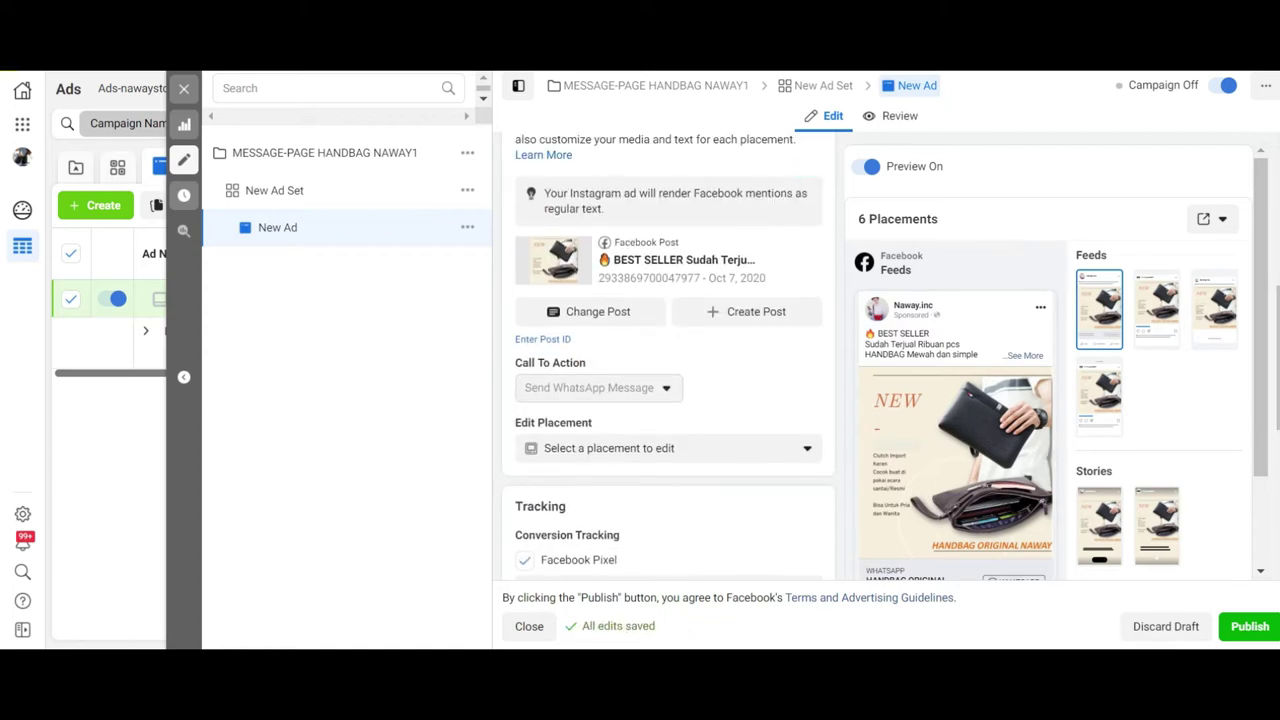
# Select the ID of the BEST SELLER Facebook post and discard the draft changes to the ad.
pyautogui.doubleClick(650, 278)
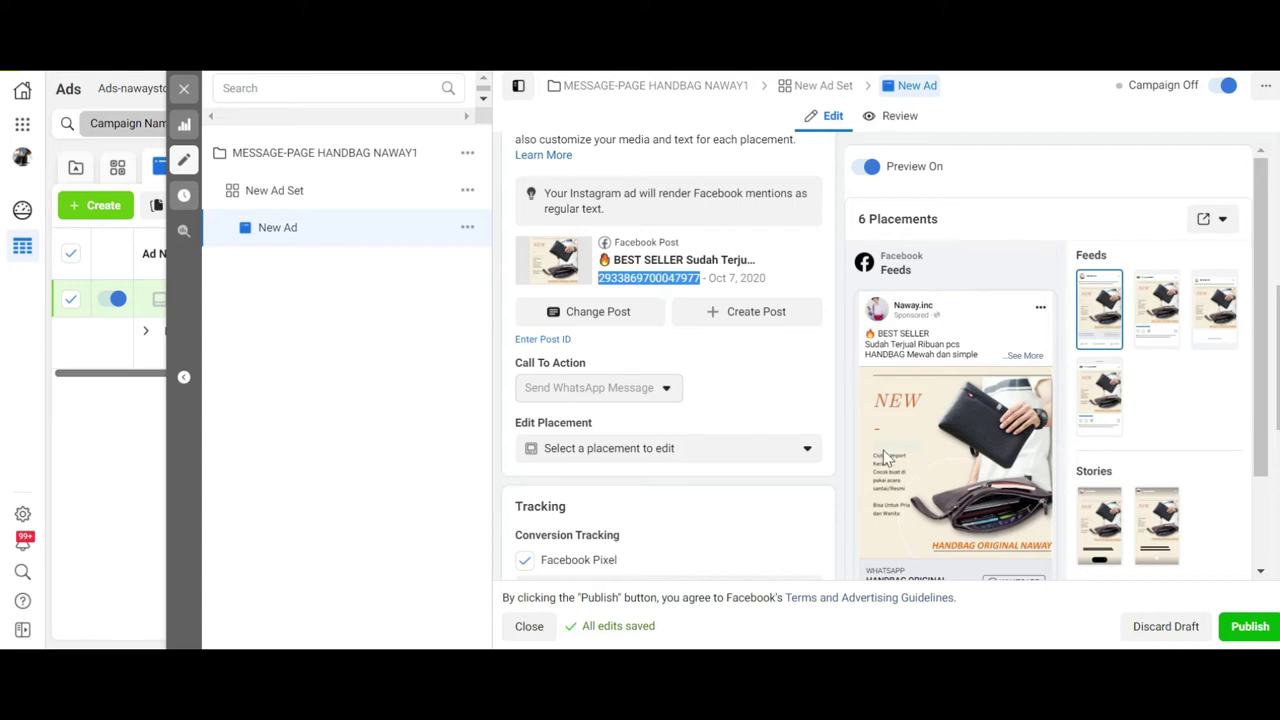
pyautogui.scroll(-1, 958, 438)
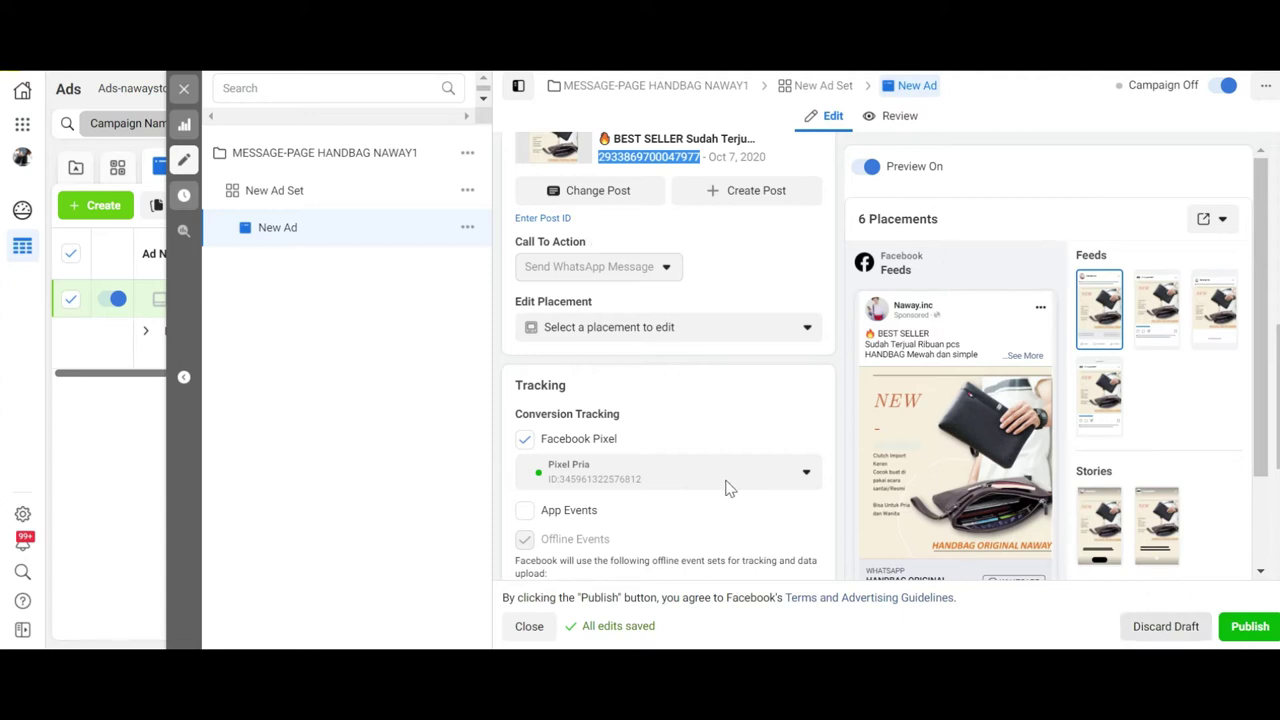
pyautogui.scroll(1, 643, 317)
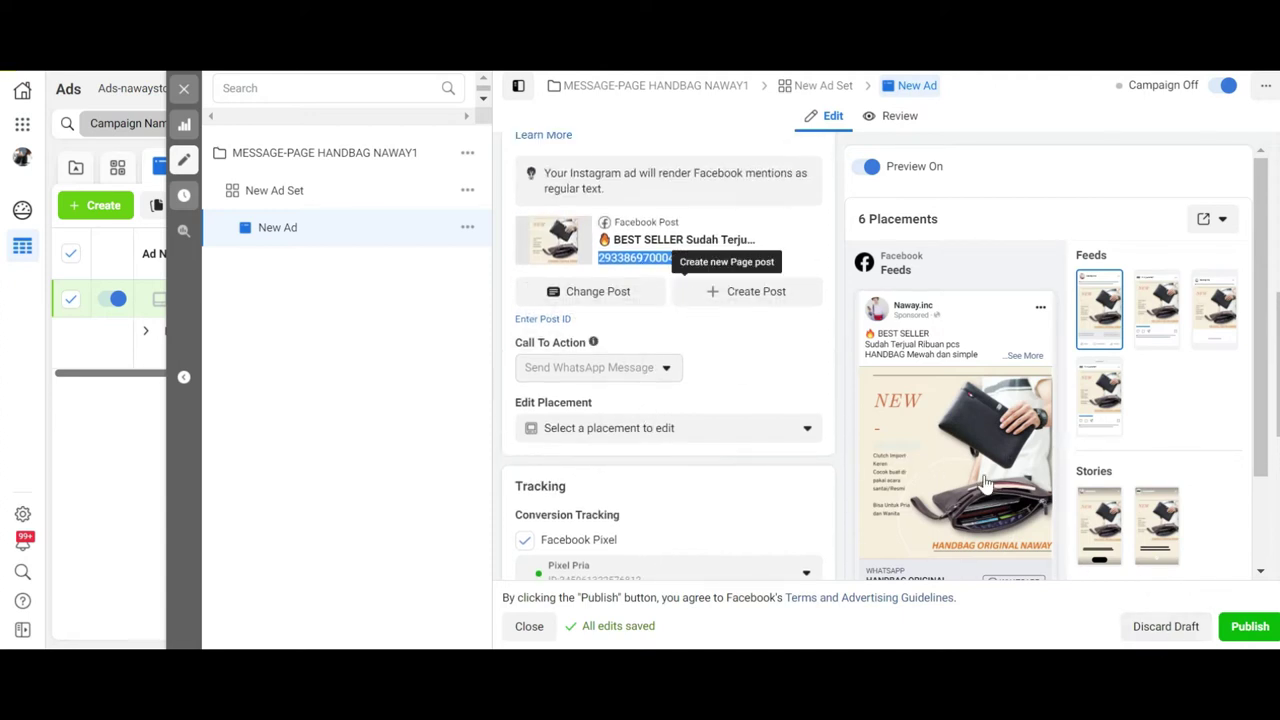
pyautogui.click(1163, 628)
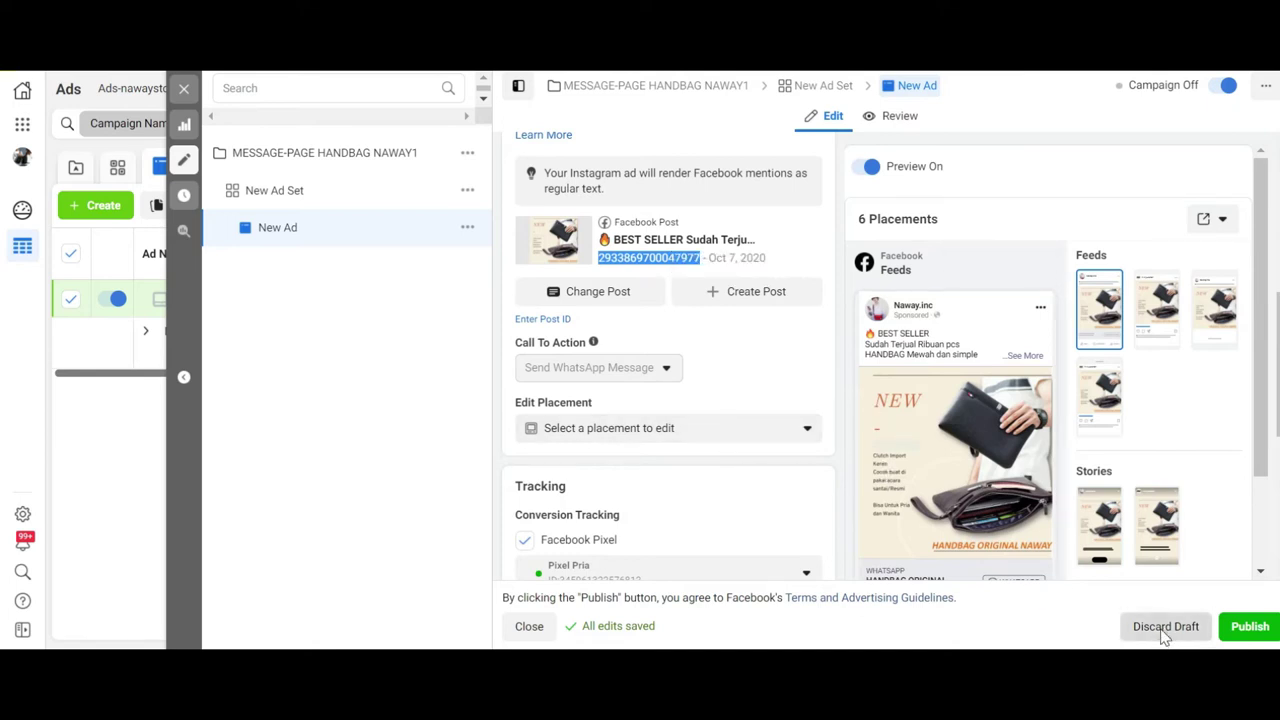
pyautogui.click(766, 314)
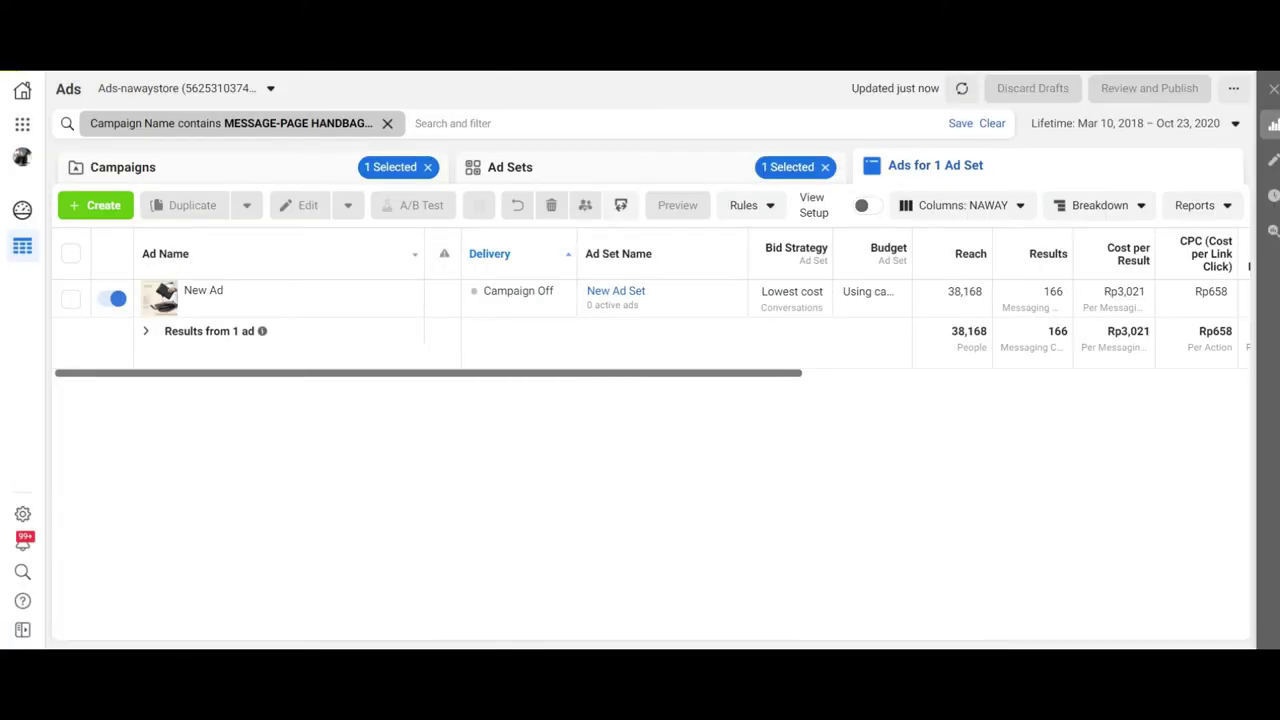
pyautogui.click(525, 123)
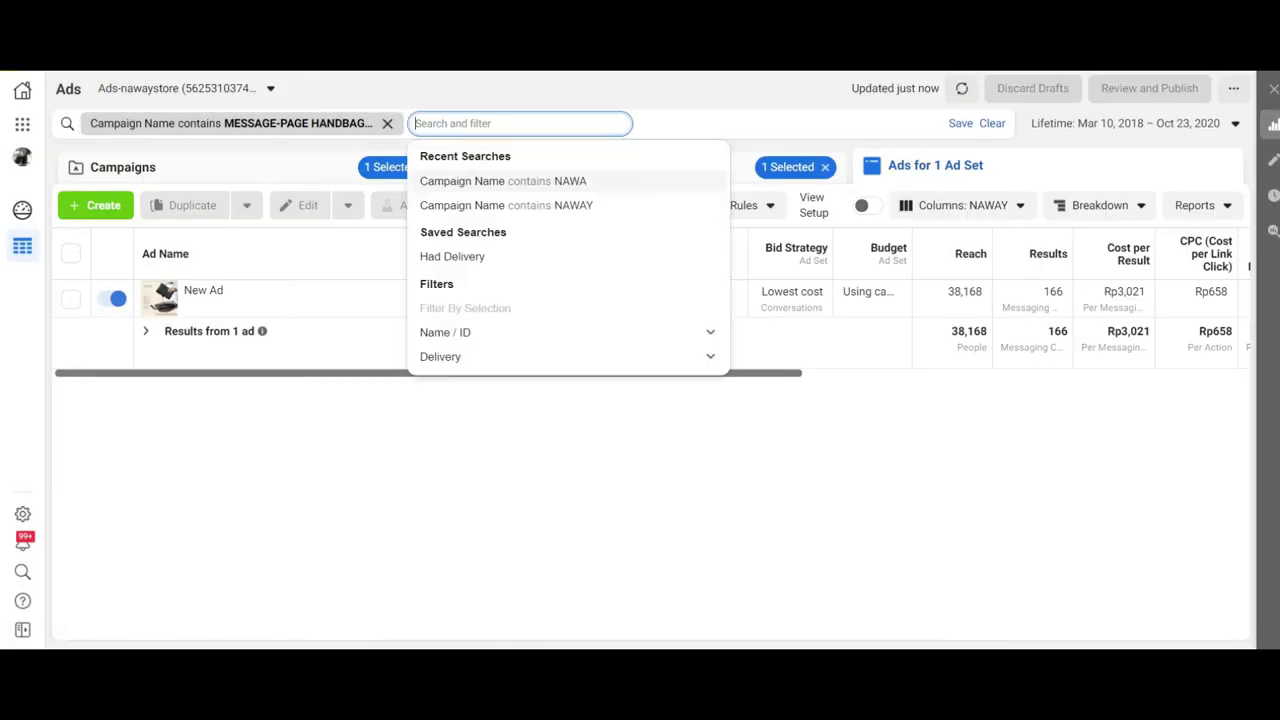
pyautogui.click(305, 421)
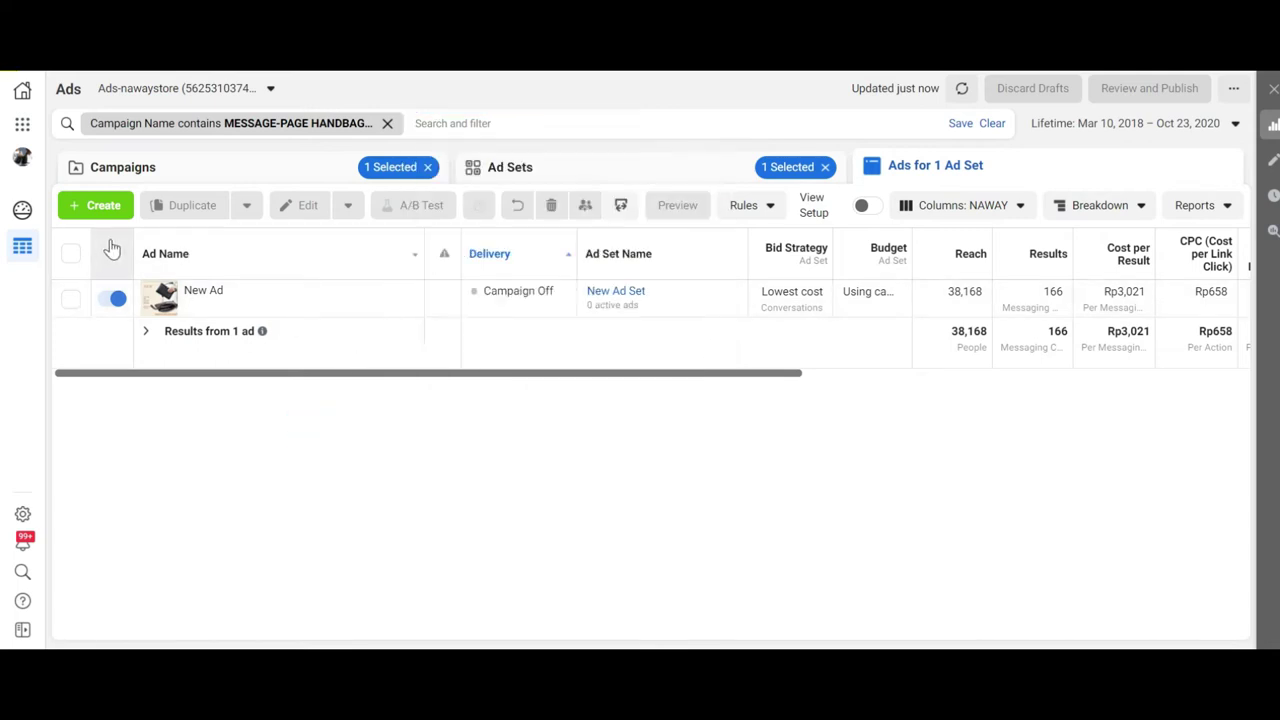
pyautogui.click(108, 210)
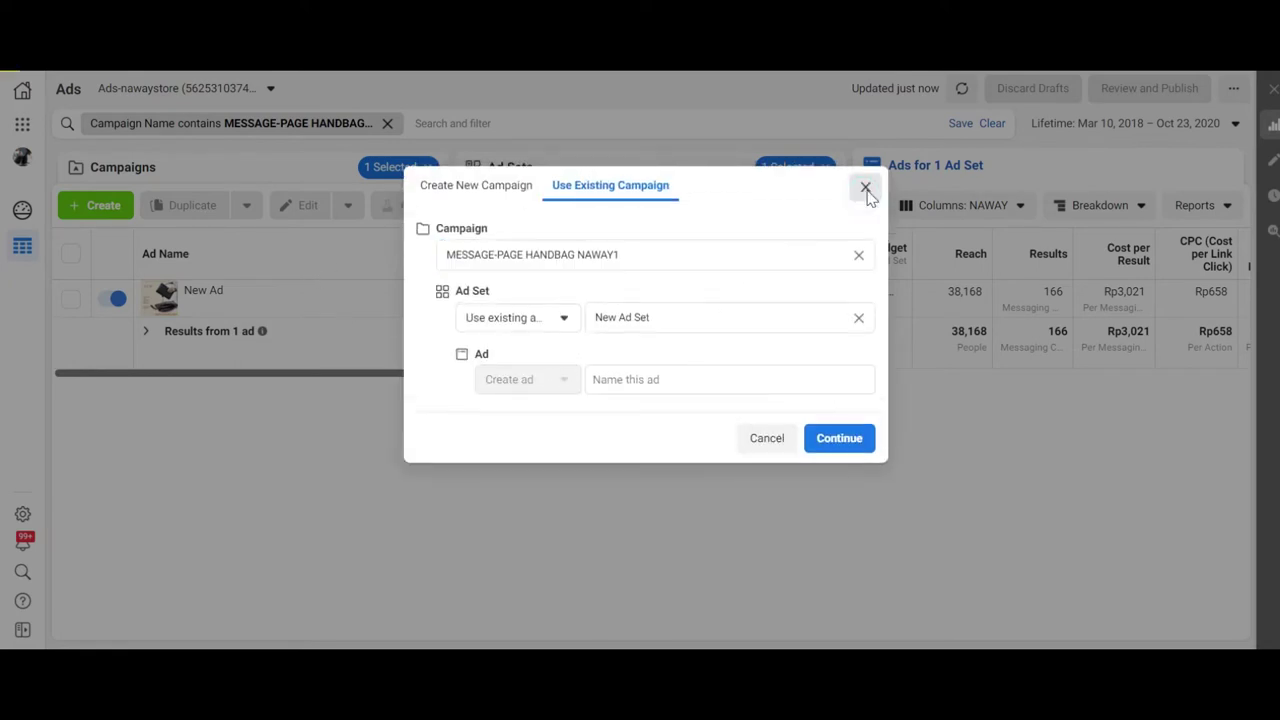
pyautogui.click(866, 190)
# Return to the campaign level and create a new campaign with the Conversions objective.
pyautogui.click(183, 184)
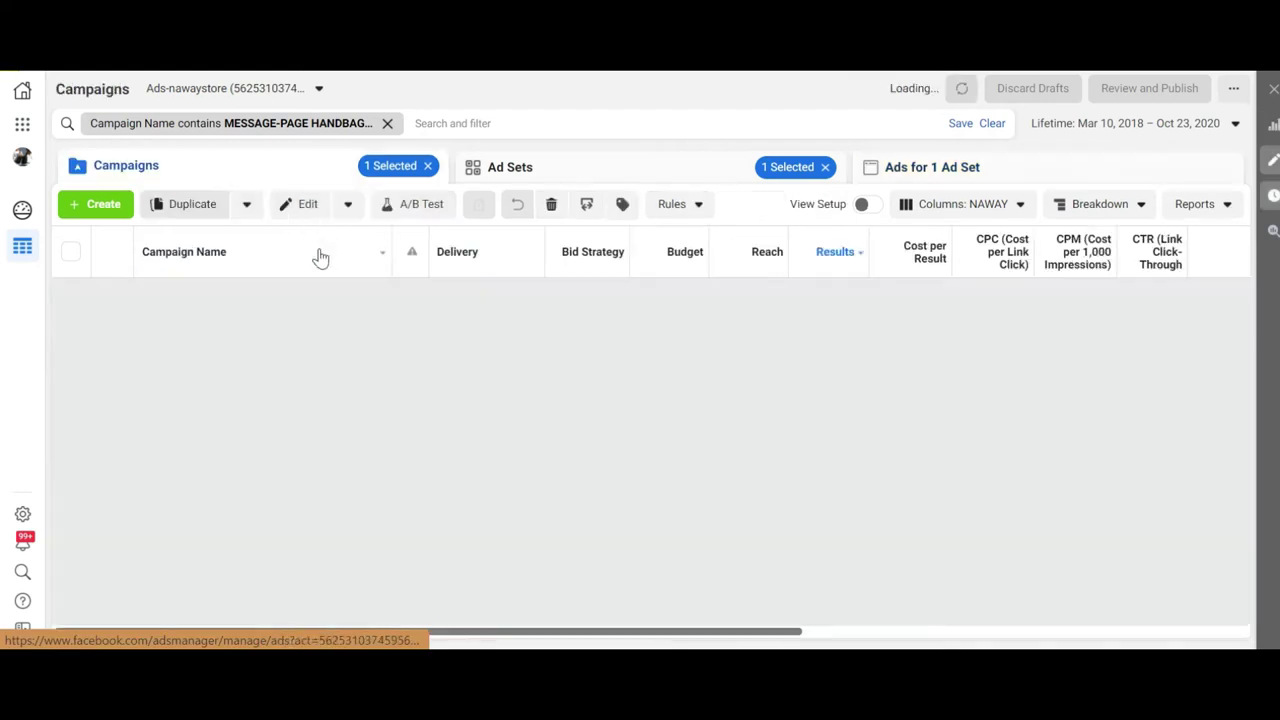
pyautogui.click(105, 207)
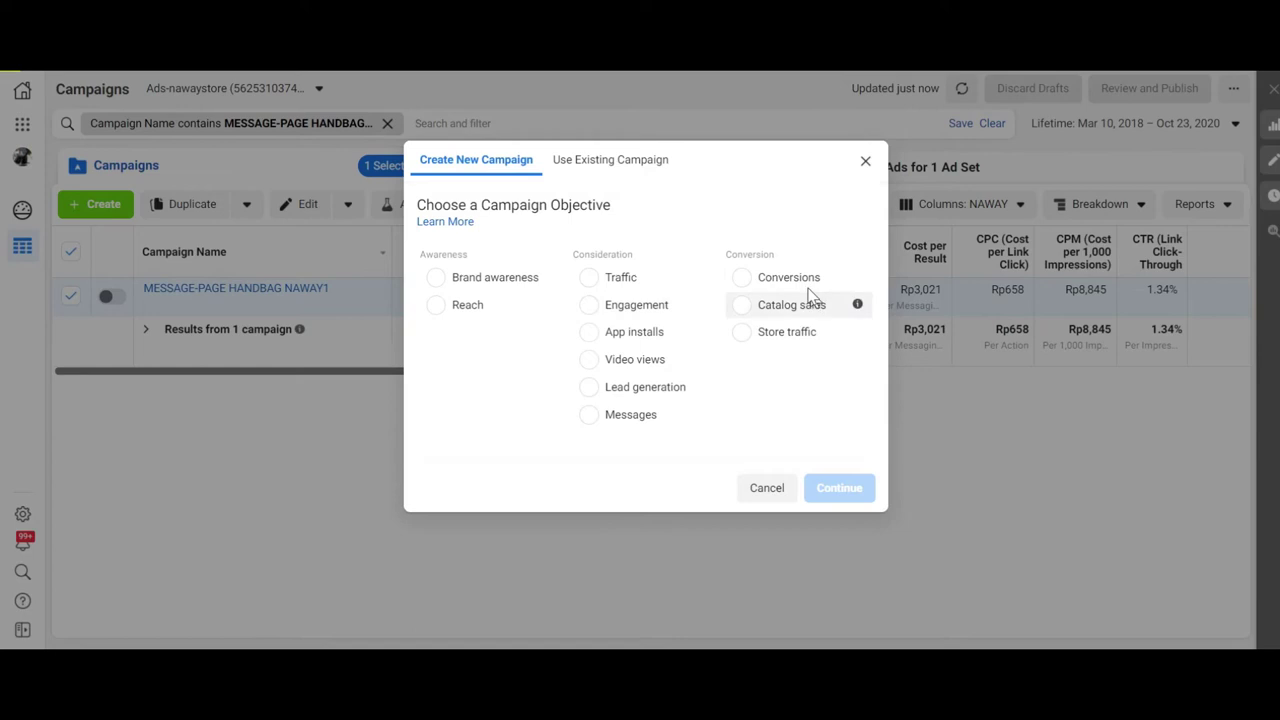
pyautogui.click(745, 278)
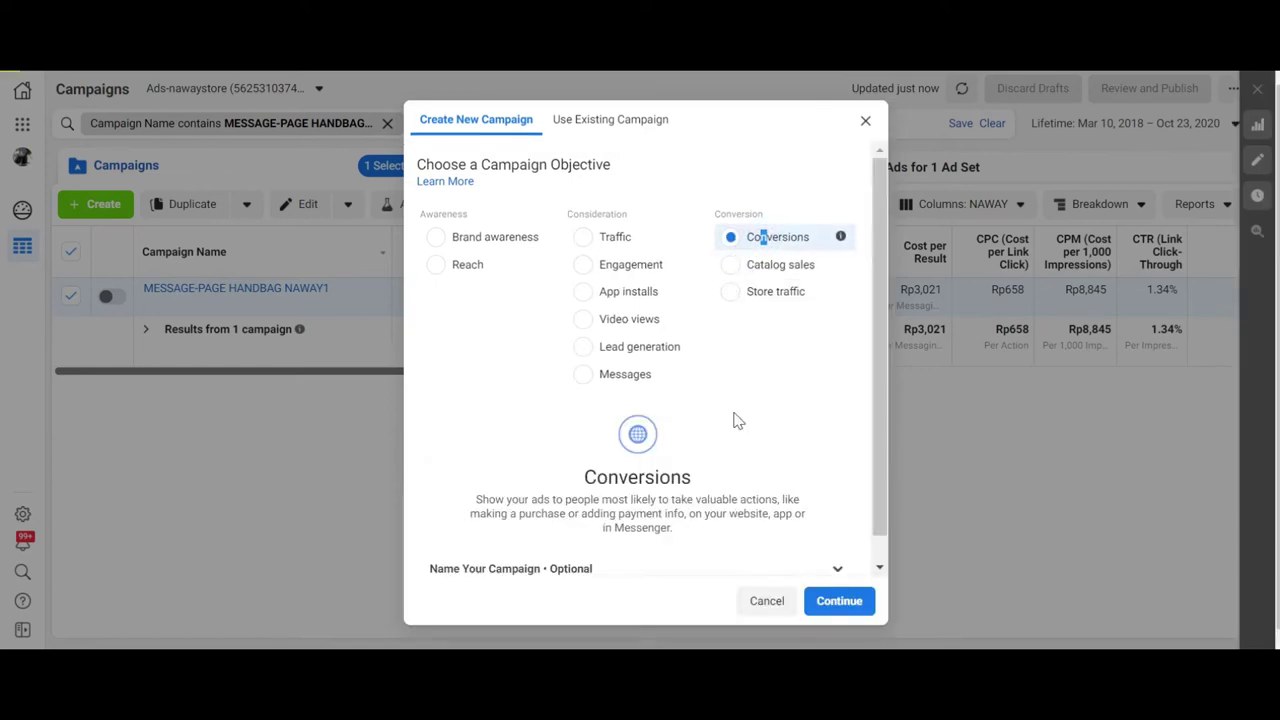
pyautogui.scroll(-1, 766, 437)
pyautogui.click(825, 598)
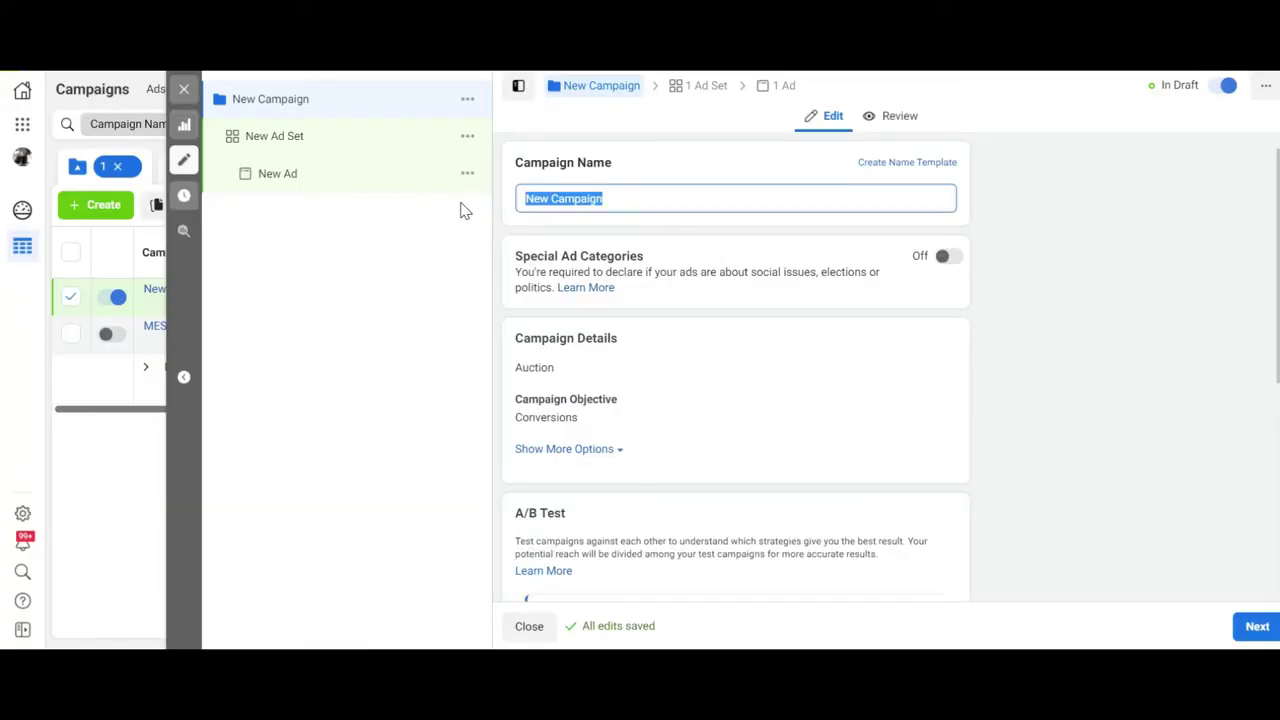
# Name the new campaign HANDBAG and replace its daily campaign budget before continuing to the ad set.
pyautogui.write('HANDBAG')
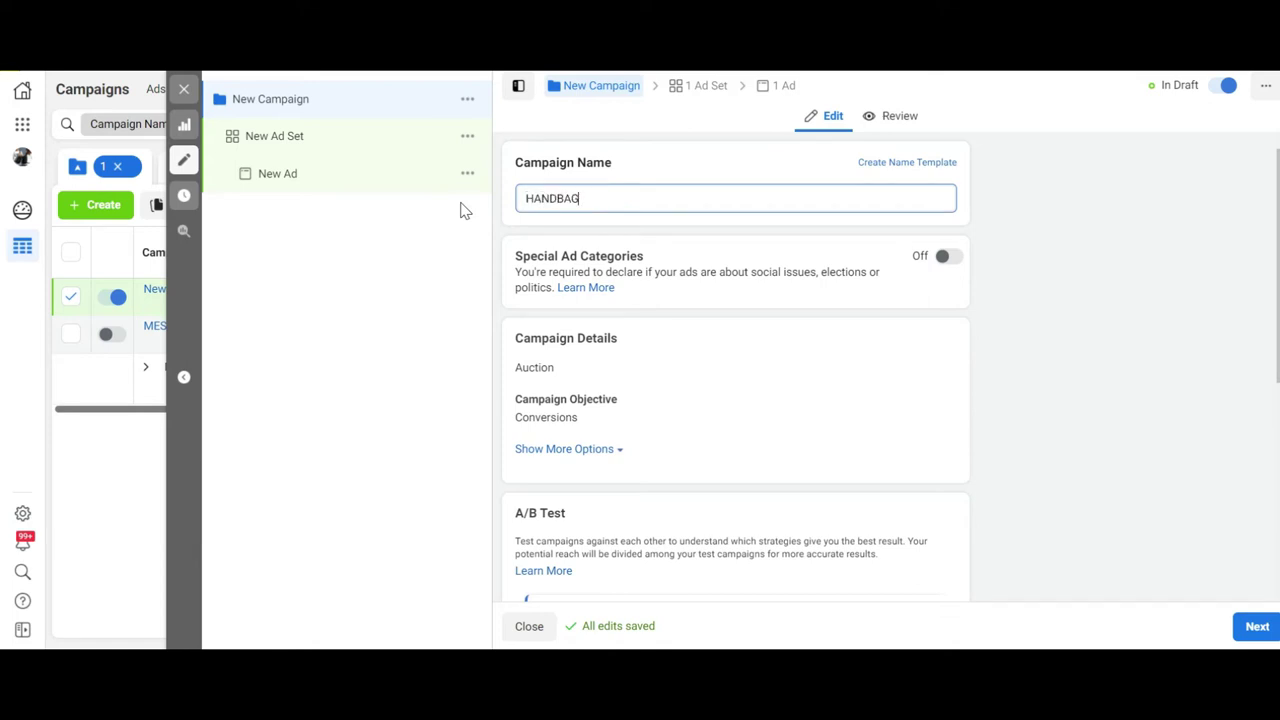
pyautogui.scroll(-4, 628, 372)
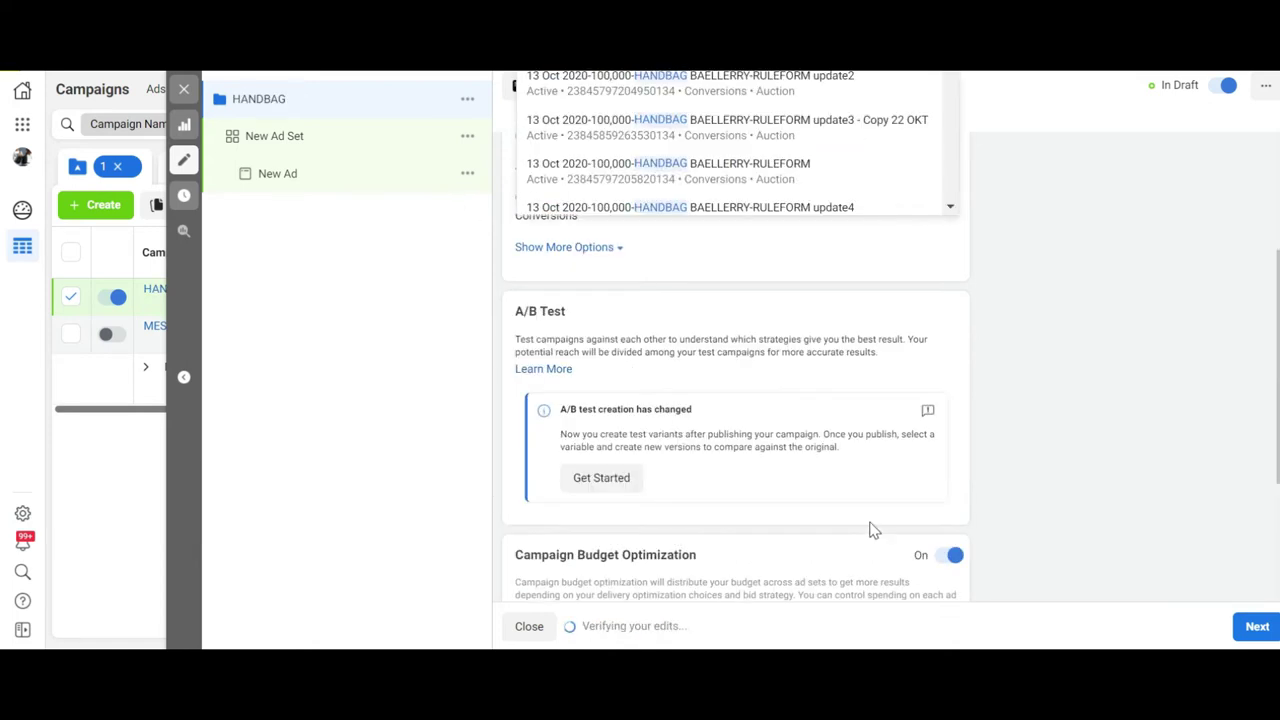
pyautogui.click(711, 457)
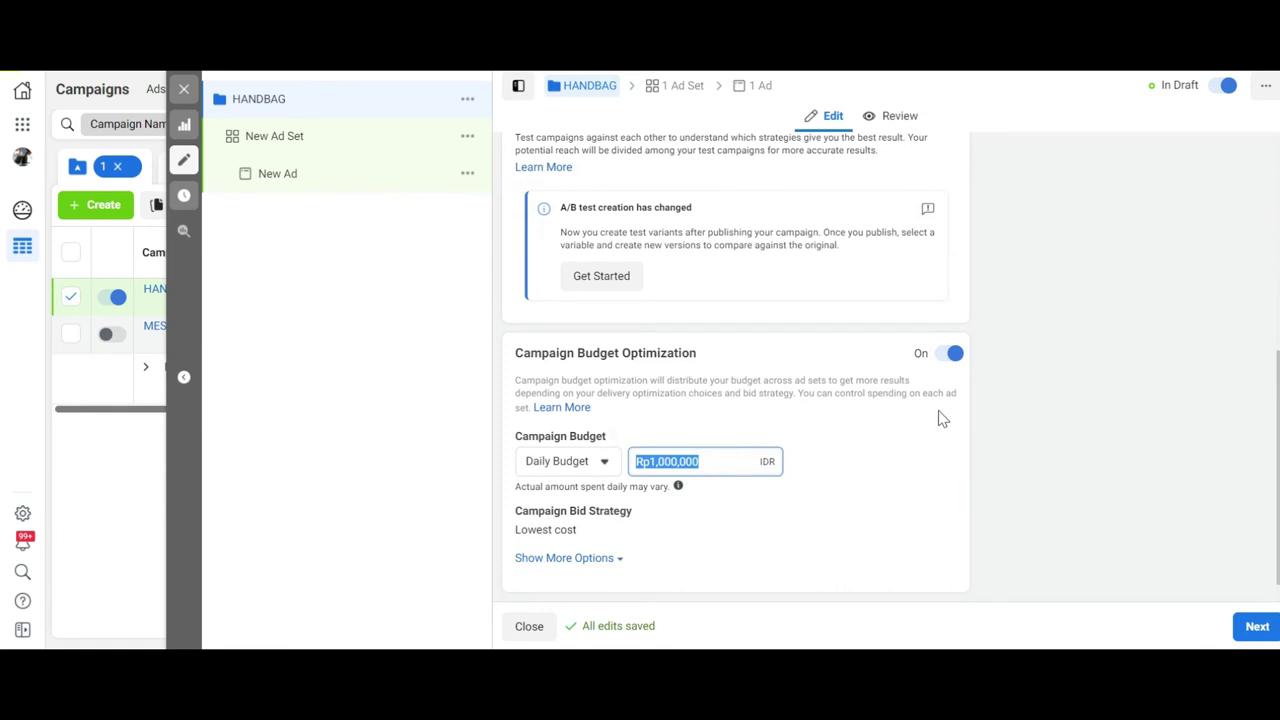
pyautogui.write('10')
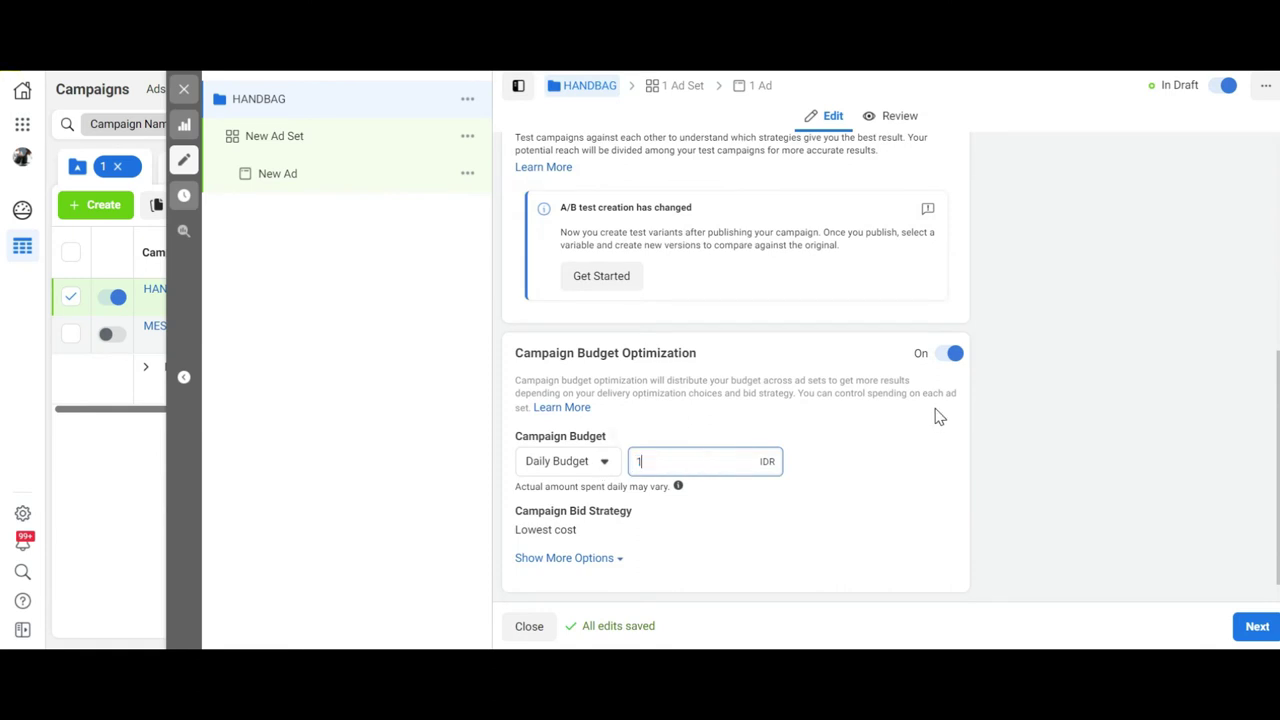
pyautogui.click(851, 486)
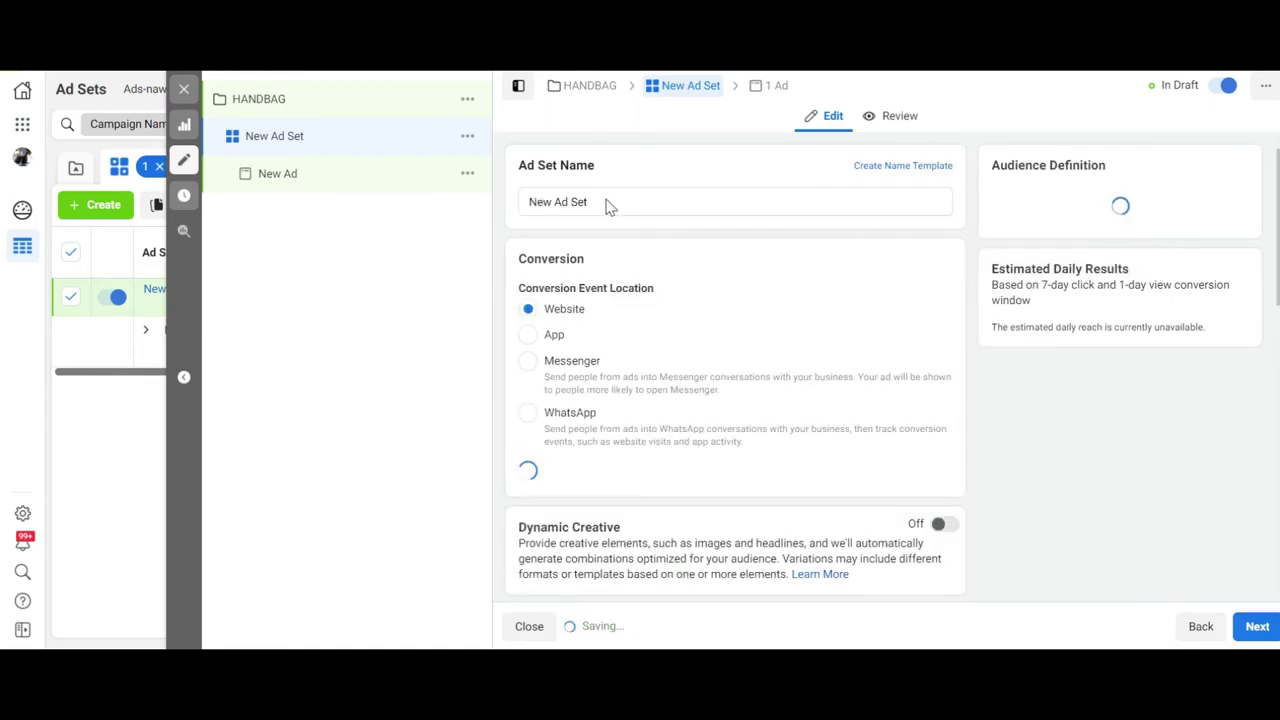
# Set the ad set's pixel to Pixel Pria and its conversion event to Lead.
pyautogui.moveTo(590, 202); pyautogui.dragTo(527, 202)
pyautogui.scroll(-2, 680, 329)
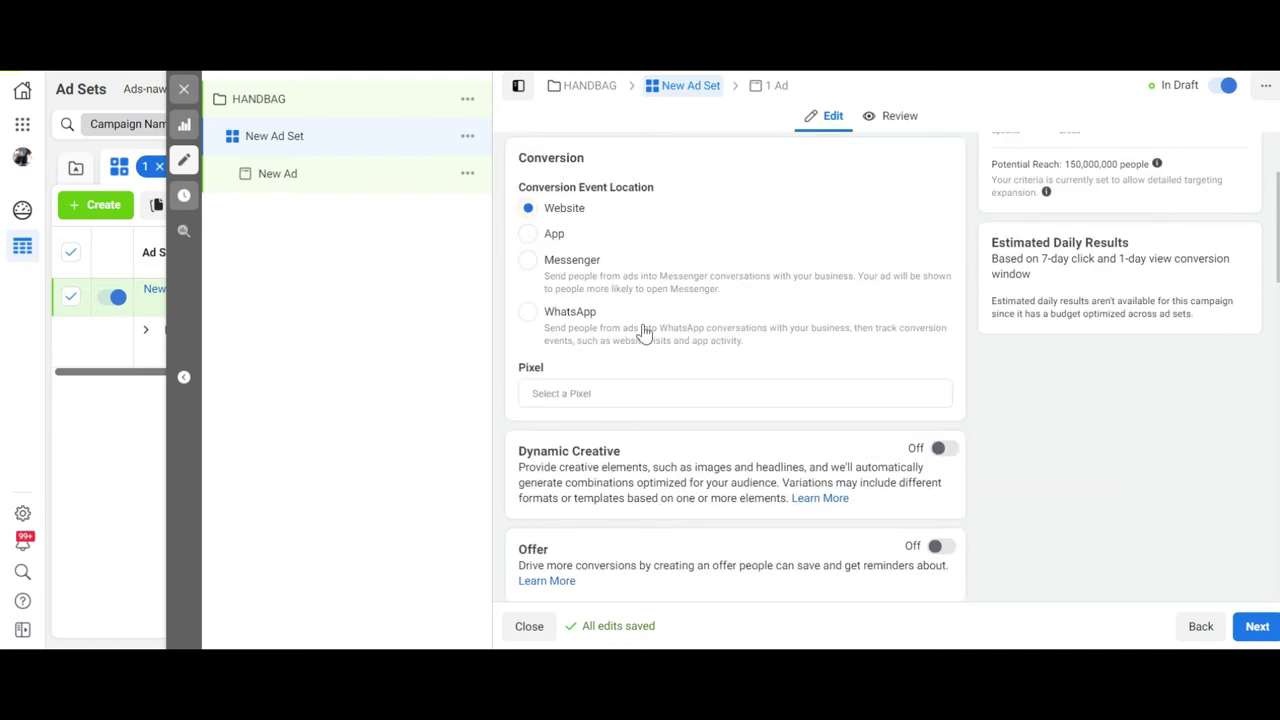
pyautogui.scroll(-2, 600, 340)
pyautogui.click(593, 292)
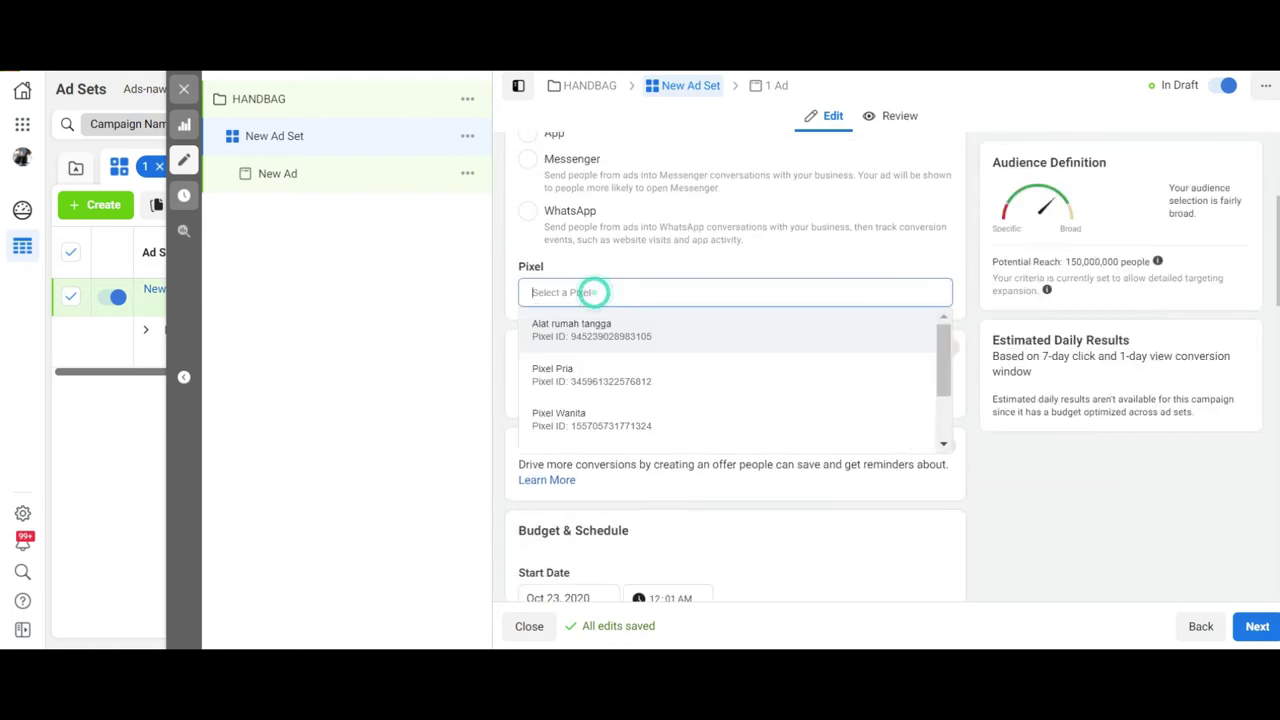
pyautogui.click(600, 385)
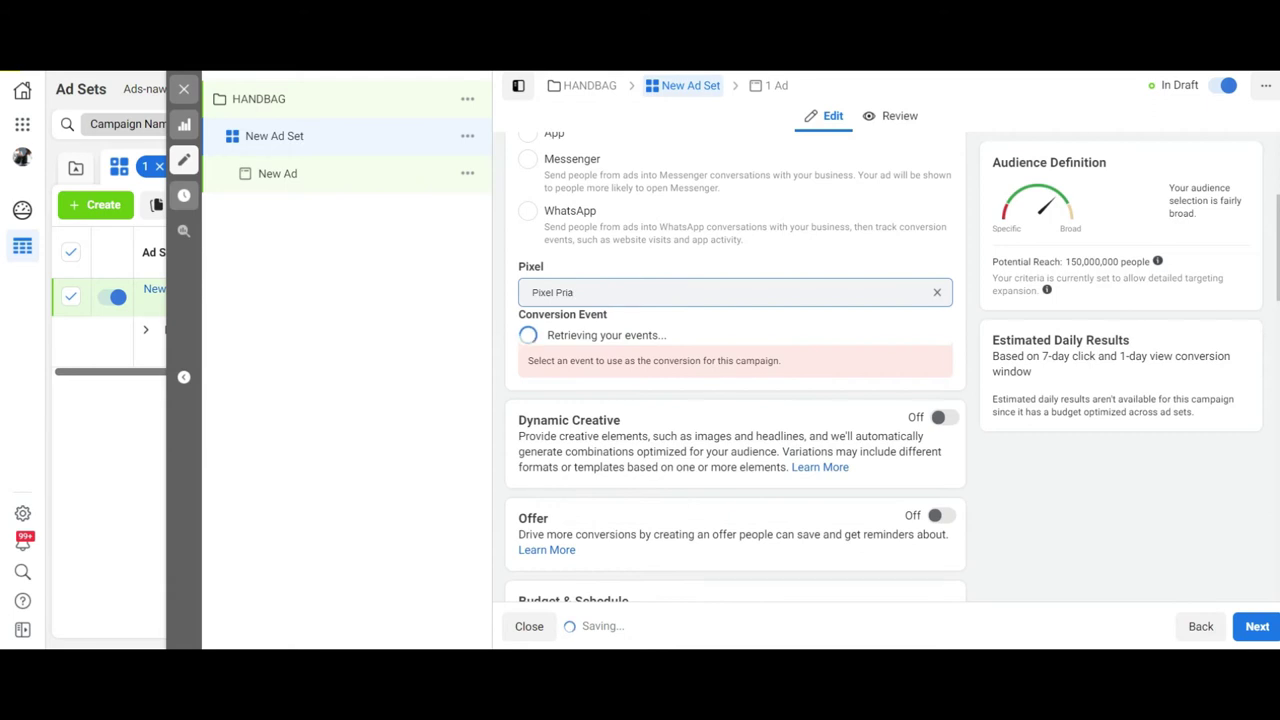
pyautogui.click(593, 340)
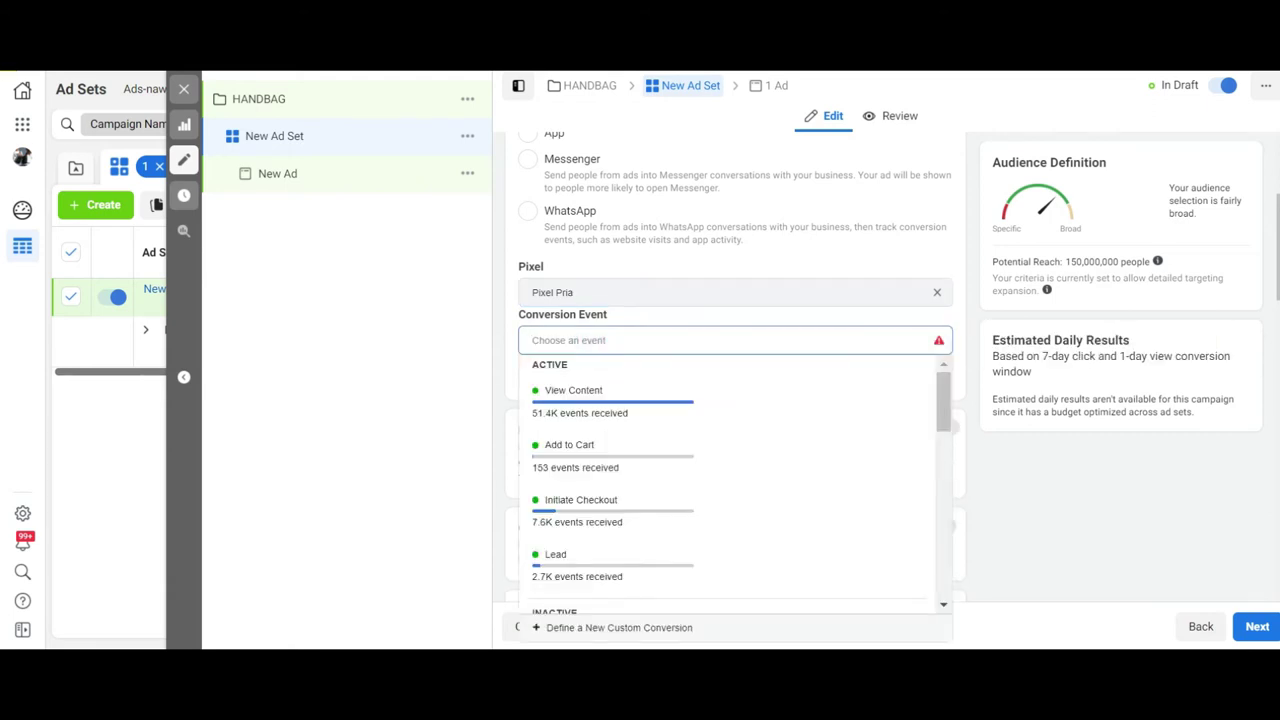
pyautogui.scroll(-1, 610, 529)
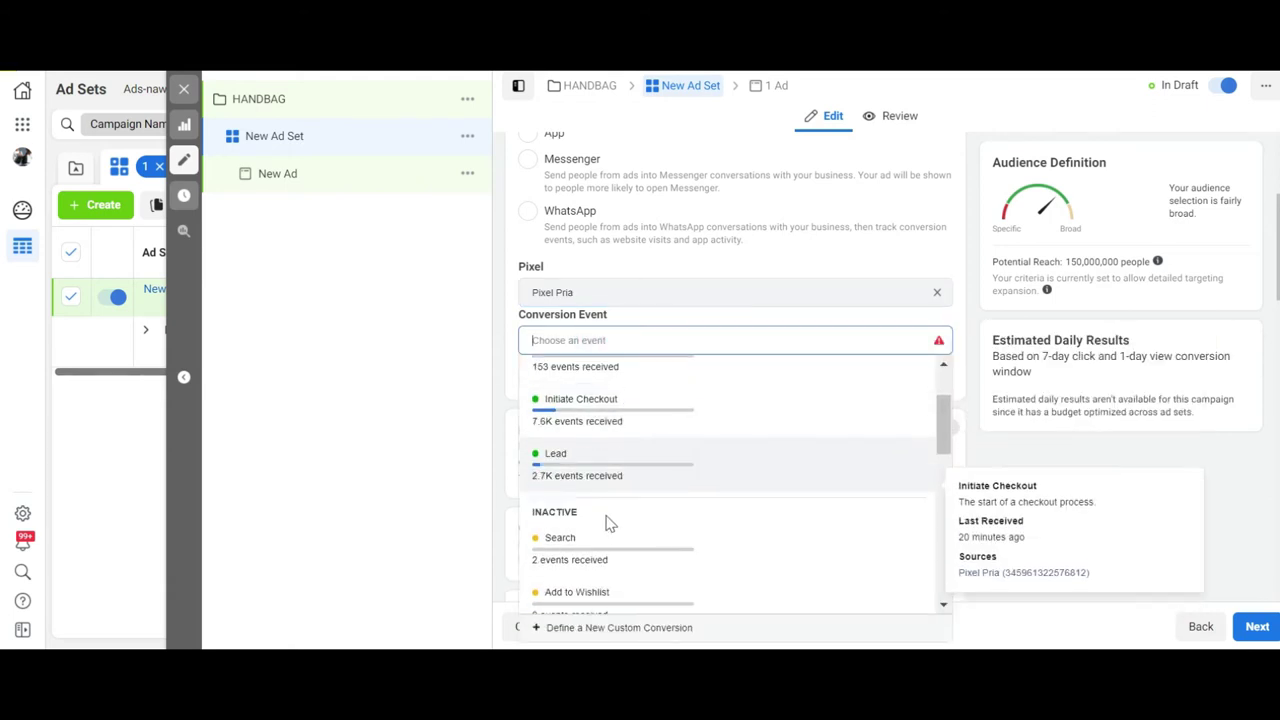
pyautogui.click(603, 466)
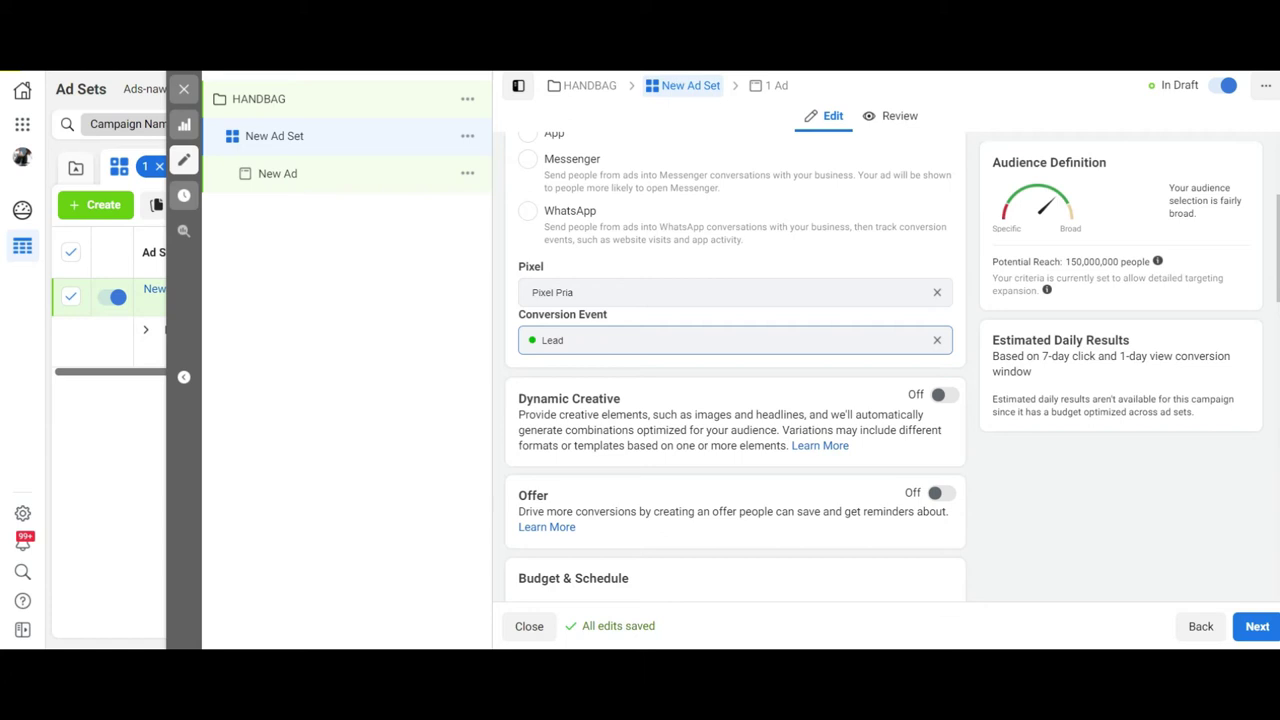
# Examine the ad set's start date, audience targeting and placement settings.
pyautogui.scroll(-3, 671, 386)
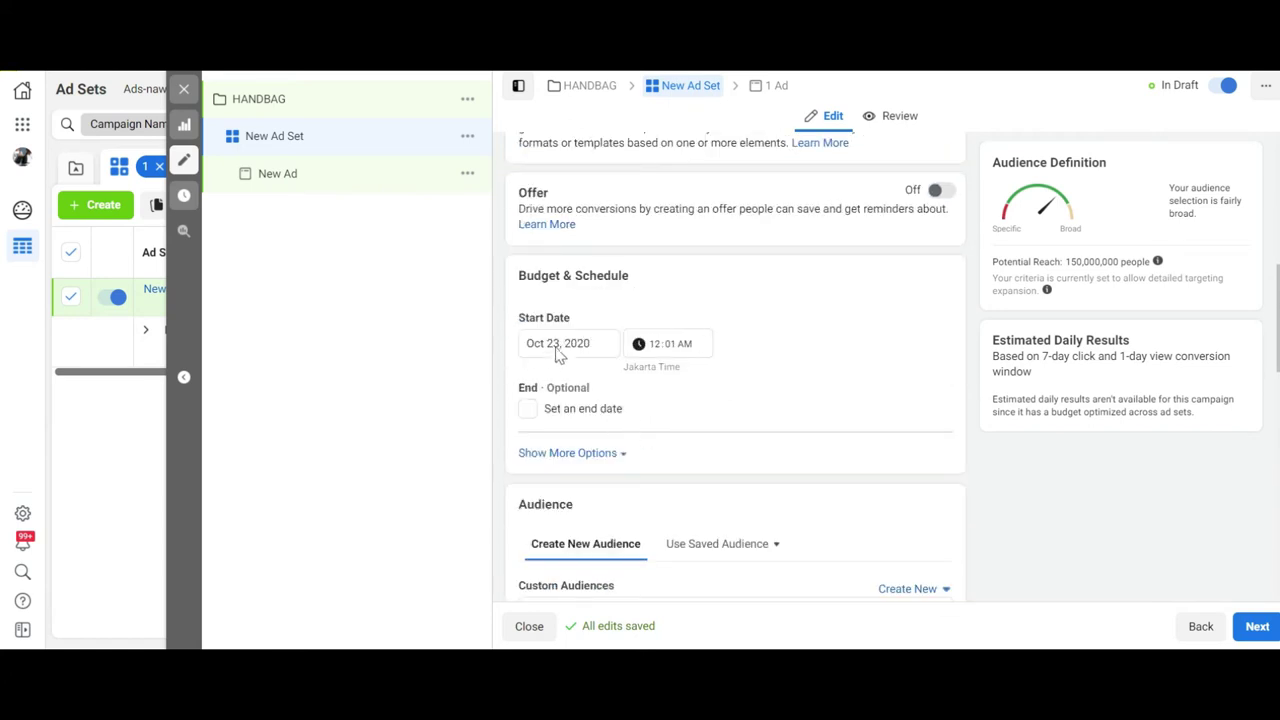
pyautogui.click(570, 341)
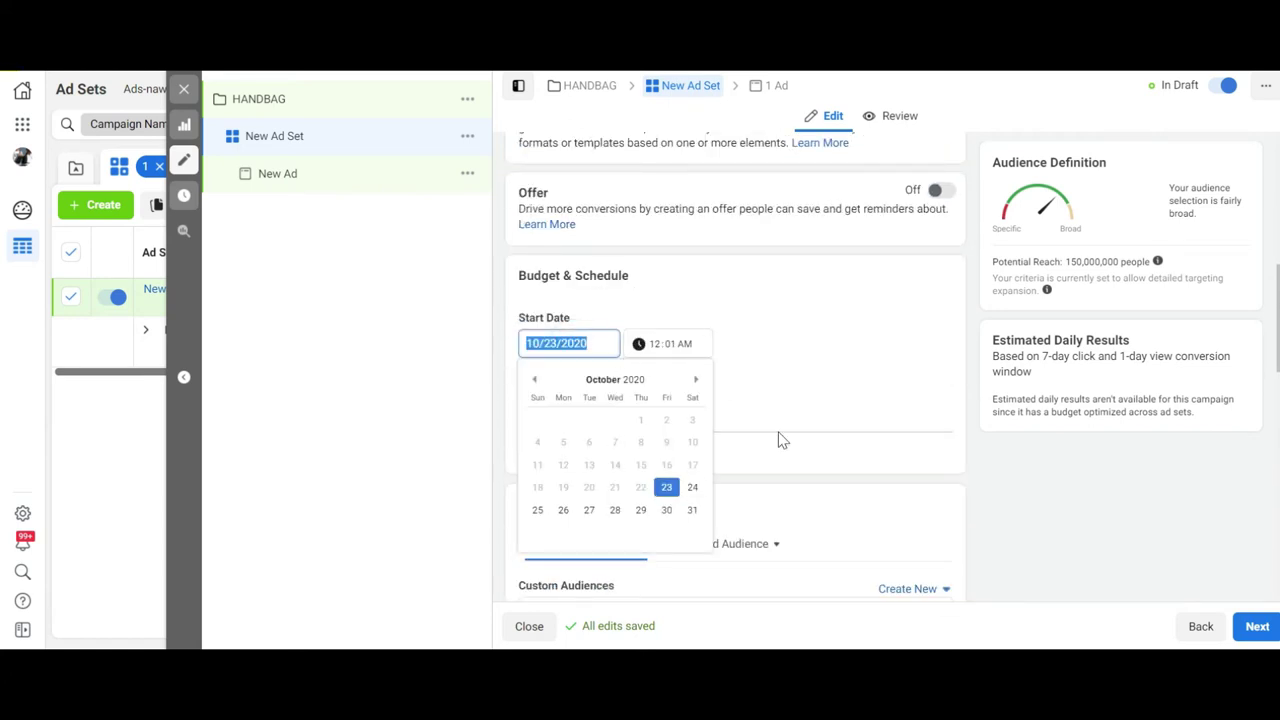
pyautogui.click(776, 370)
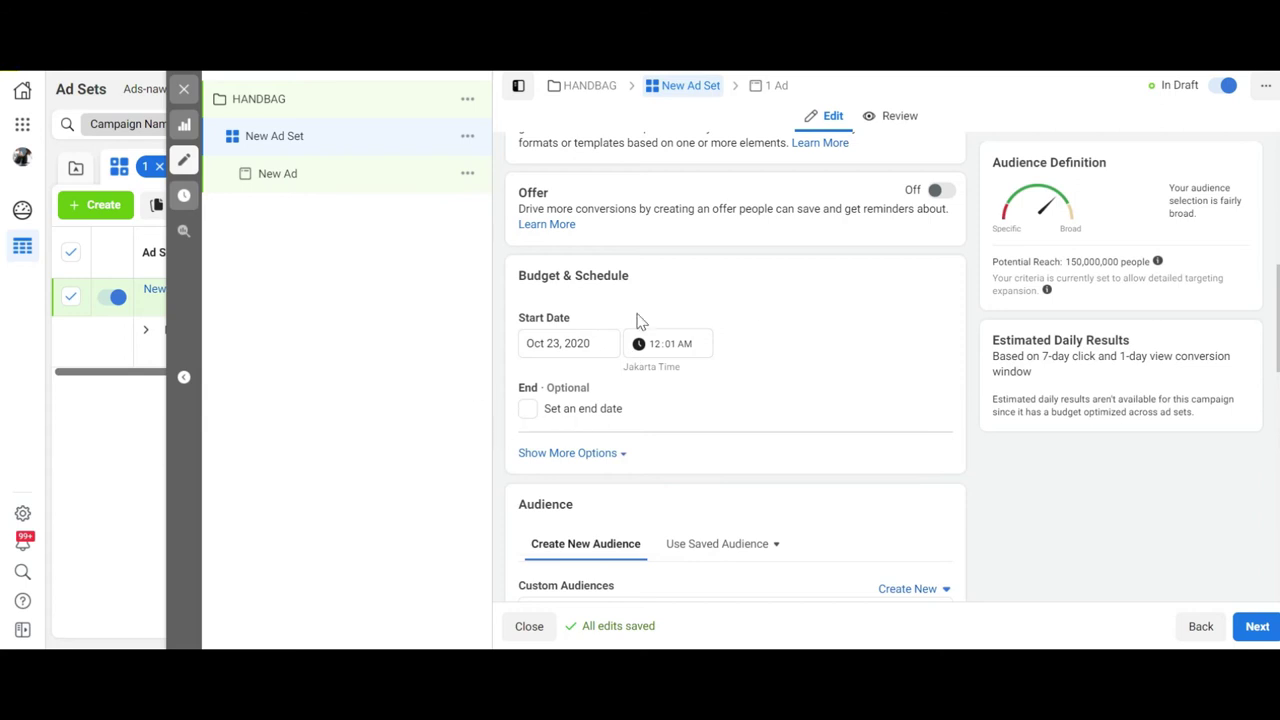
pyautogui.scroll(-2, 793, 425)
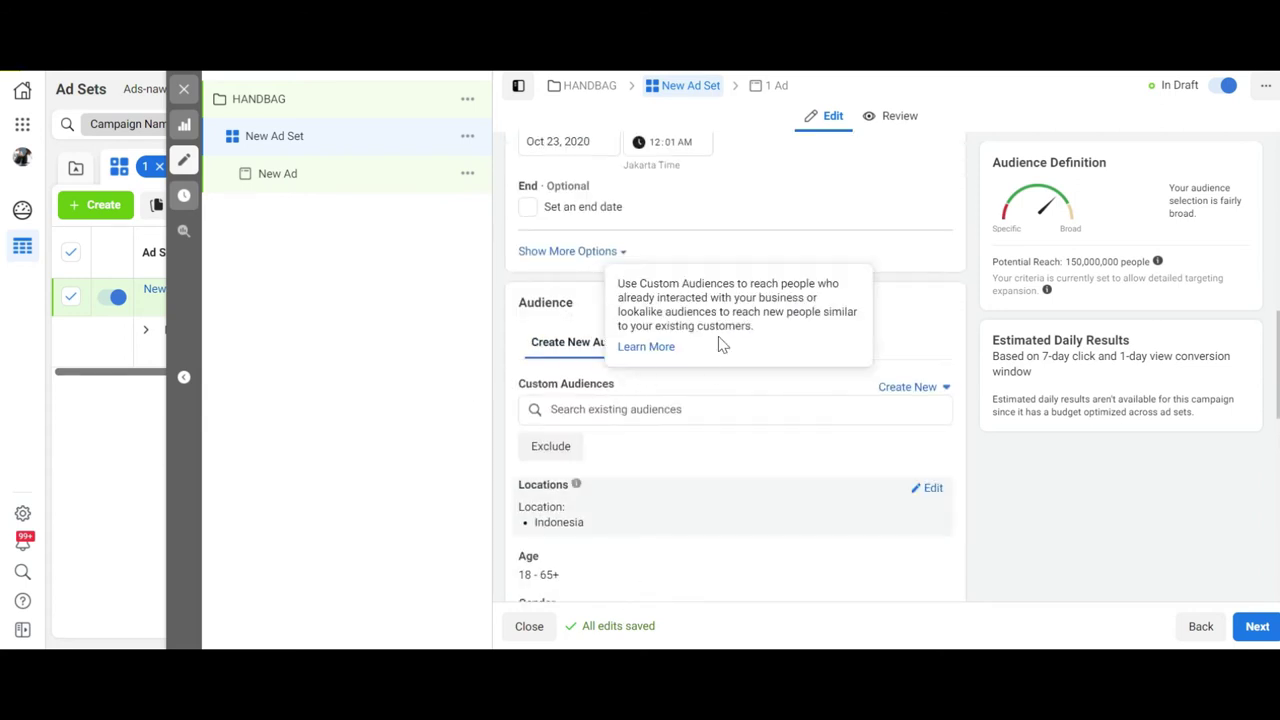
pyautogui.scroll(-1, 686, 430)
pyautogui.scroll(-1, 686, 430)
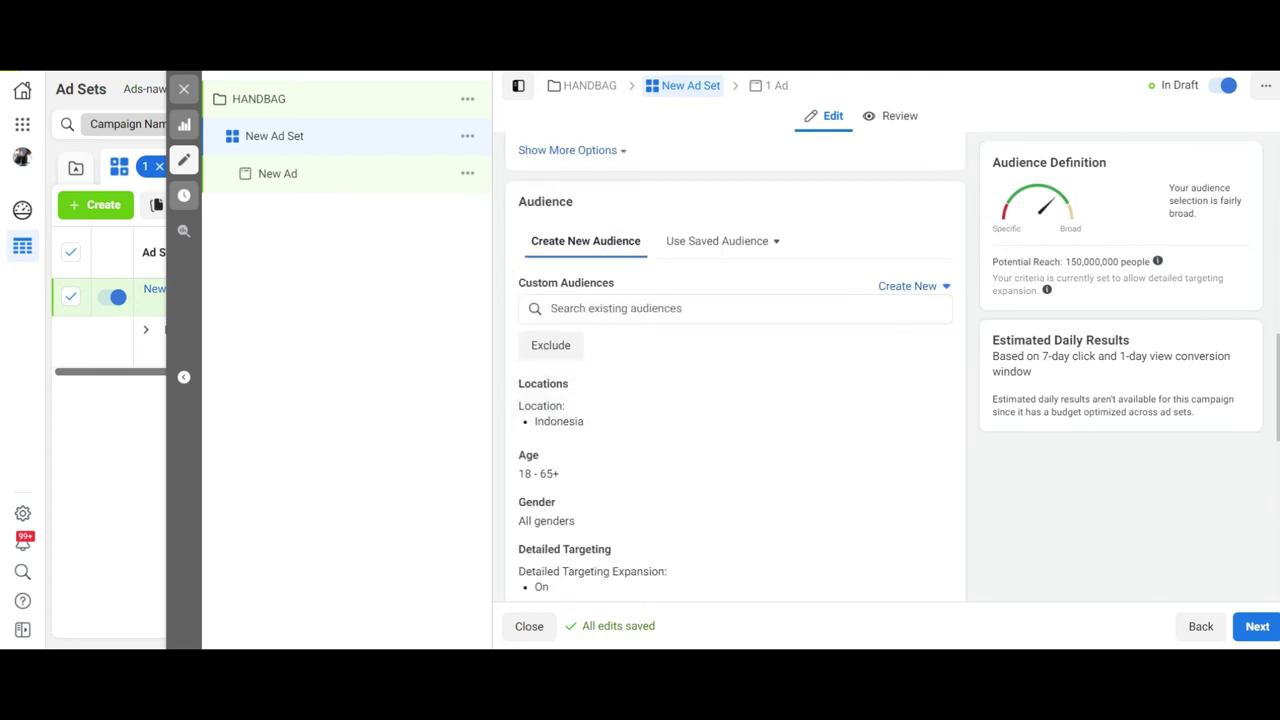
pyautogui.scroll(-1, 691, 426)
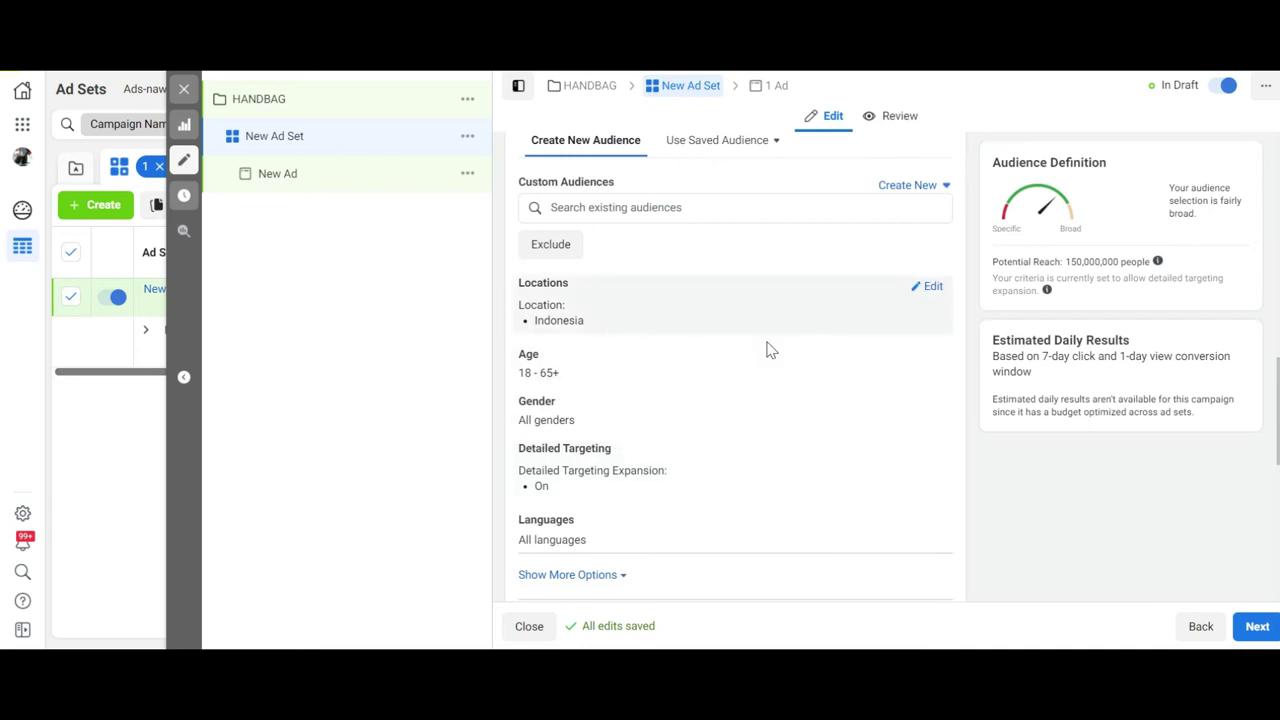
pyautogui.scroll(-1, 609, 400)
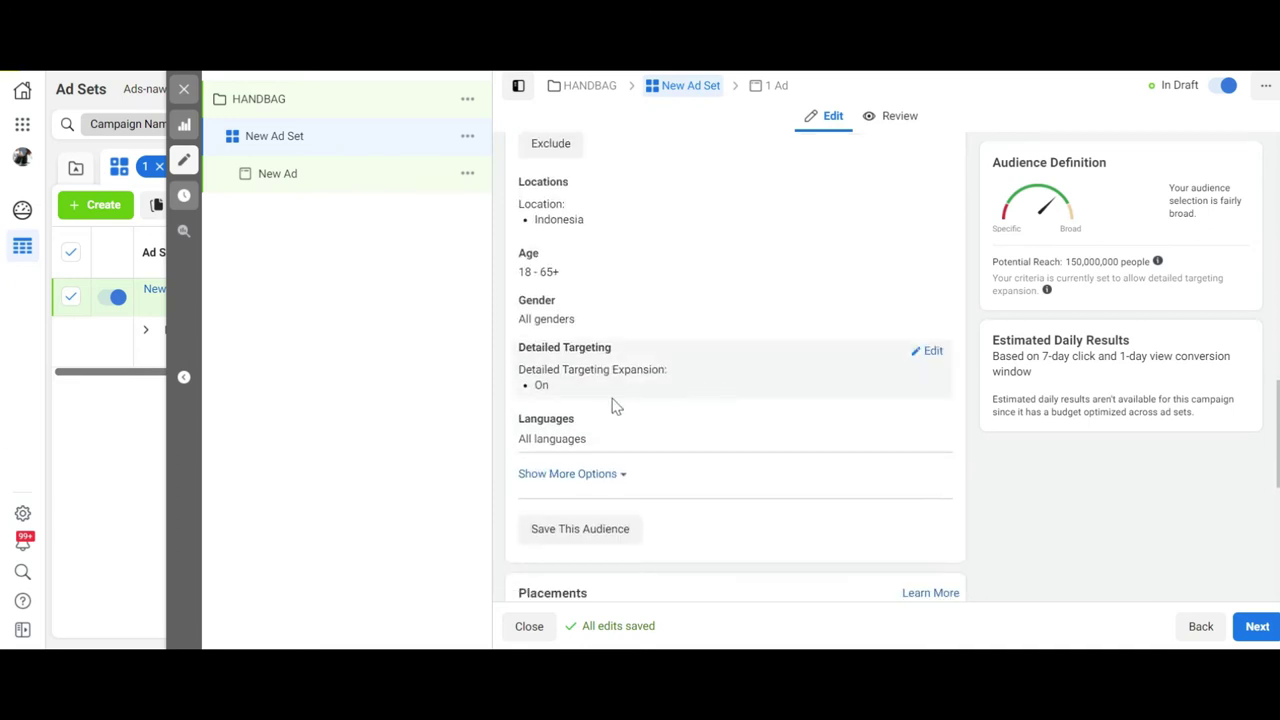
pyautogui.scroll(-1, 880, 575)
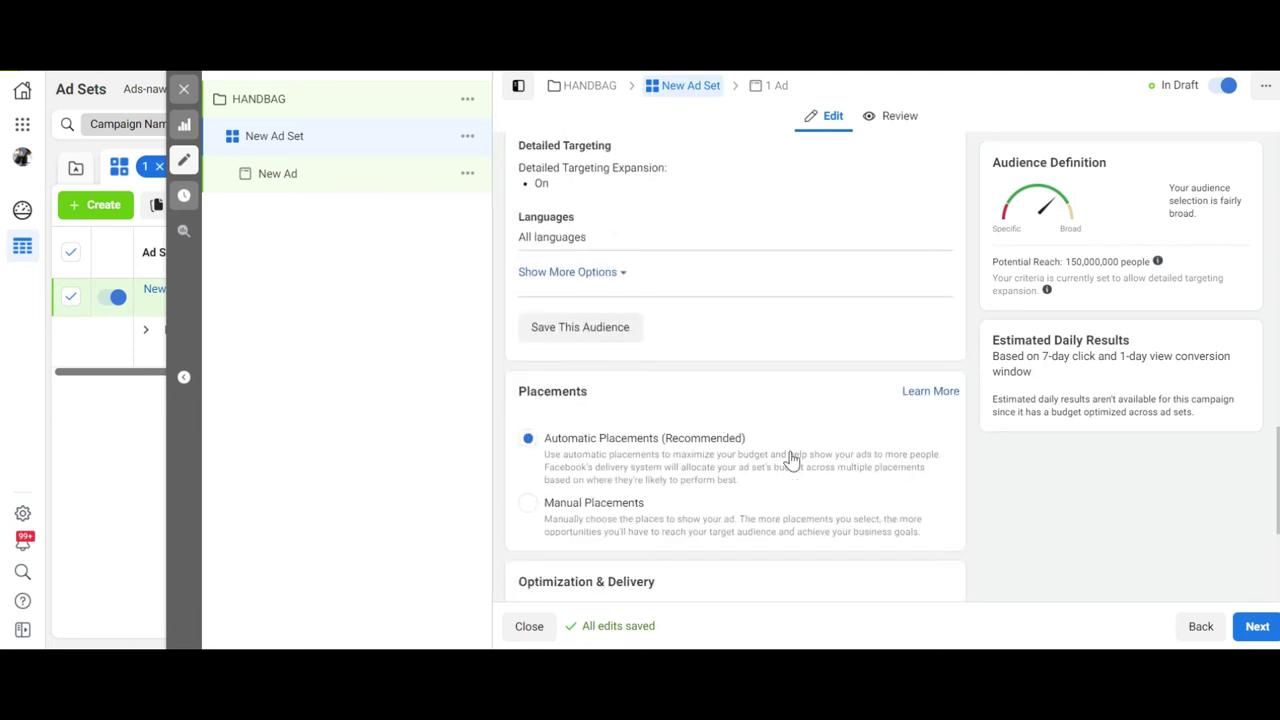
pyautogui.scroll(-2, 831, 477)
# Continue to the ad level and set the ad's Facebook Page to Naway.inc.
pyautogui.click(1250, 626)
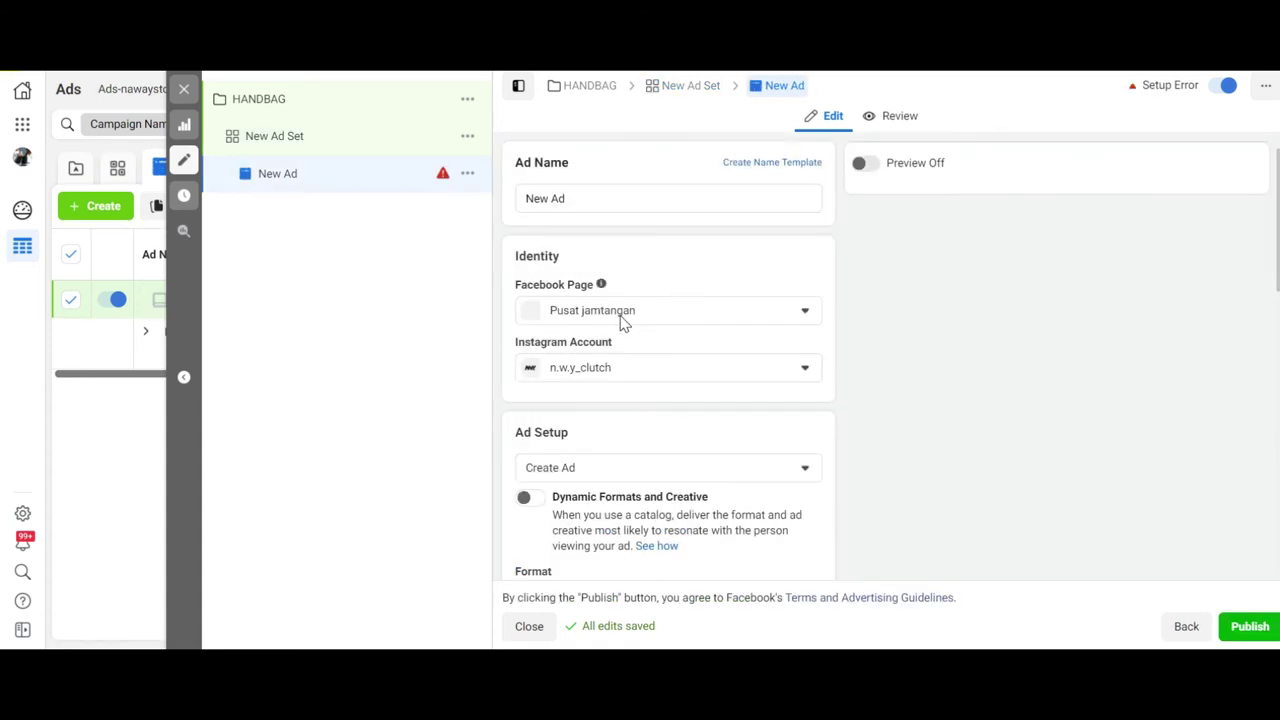
pyautogui.click(617, 312)
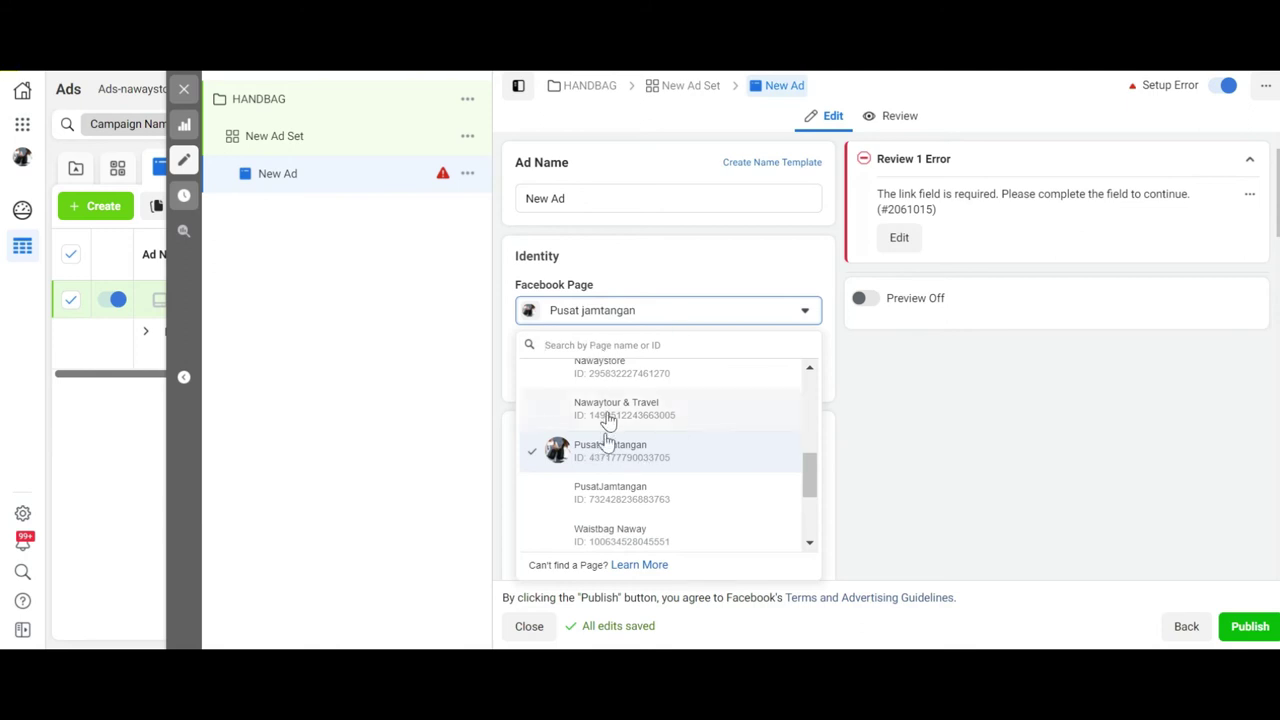
pyautogui.scroll(2, 625, 466)
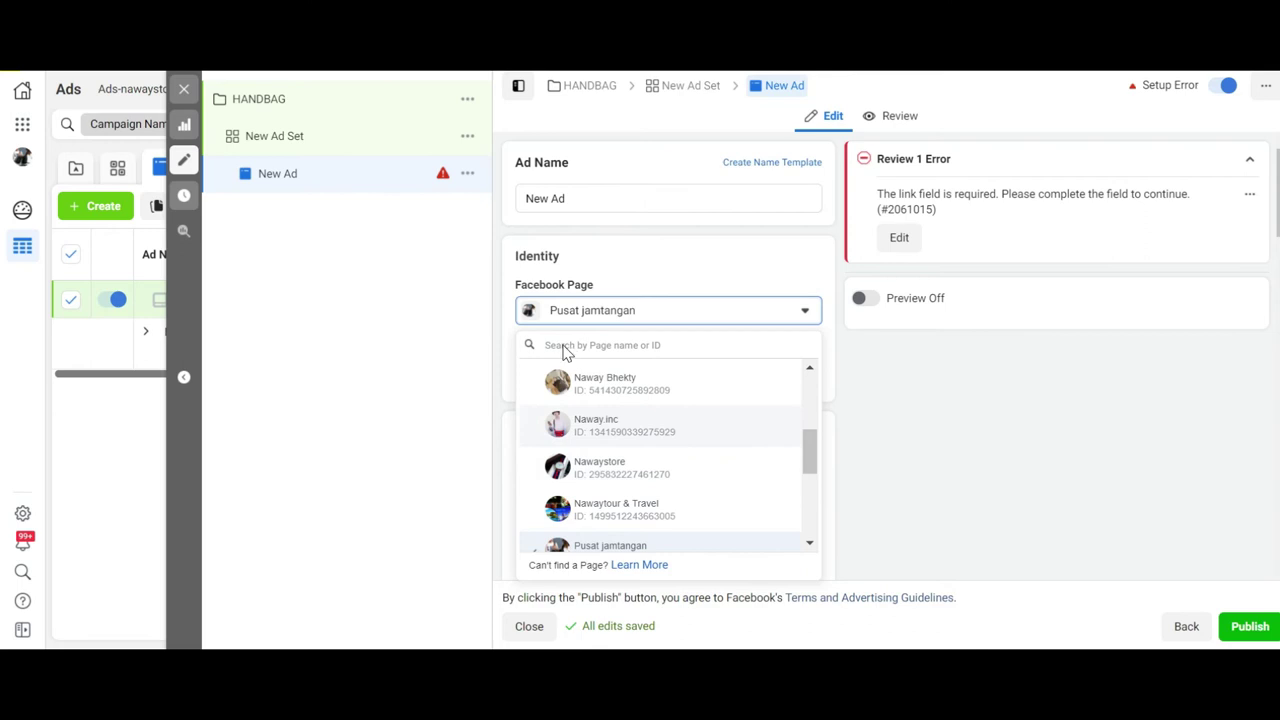
pyautogui.click(610, 425)
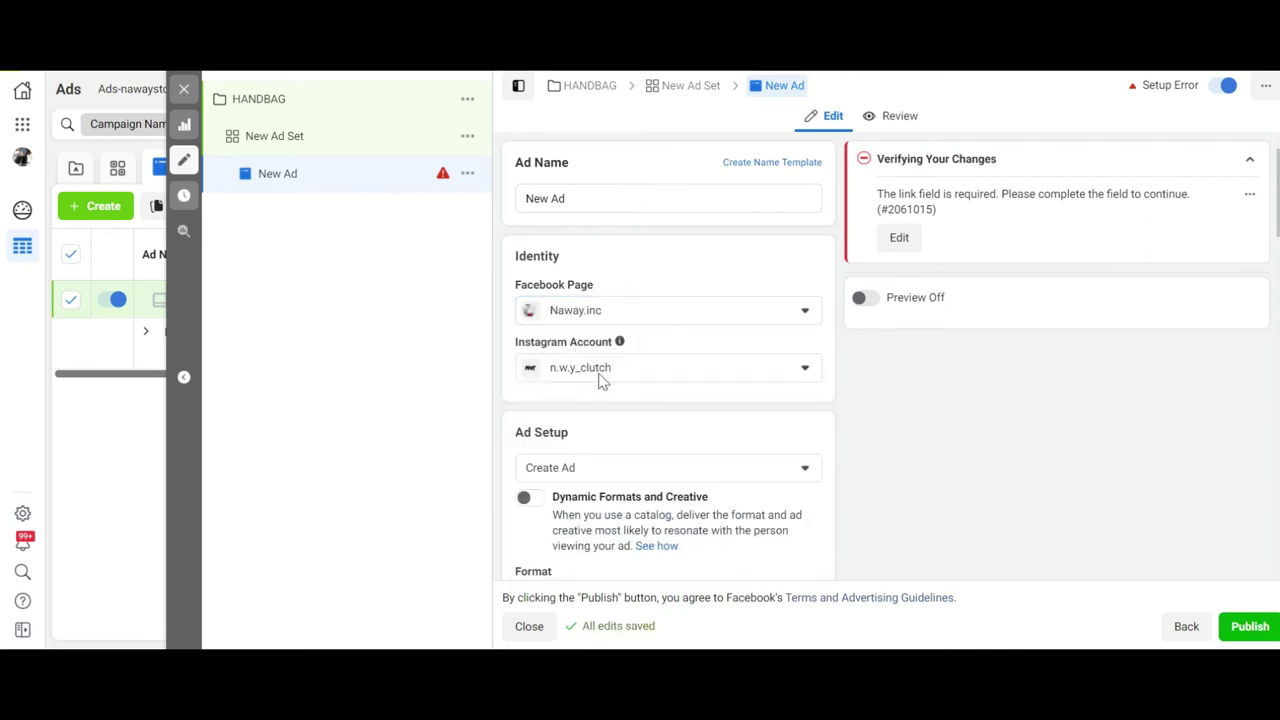
# Change the ad setup from creating a new ad to Use Existing Post.
pyautogui.scroll(-4, 640, 414)
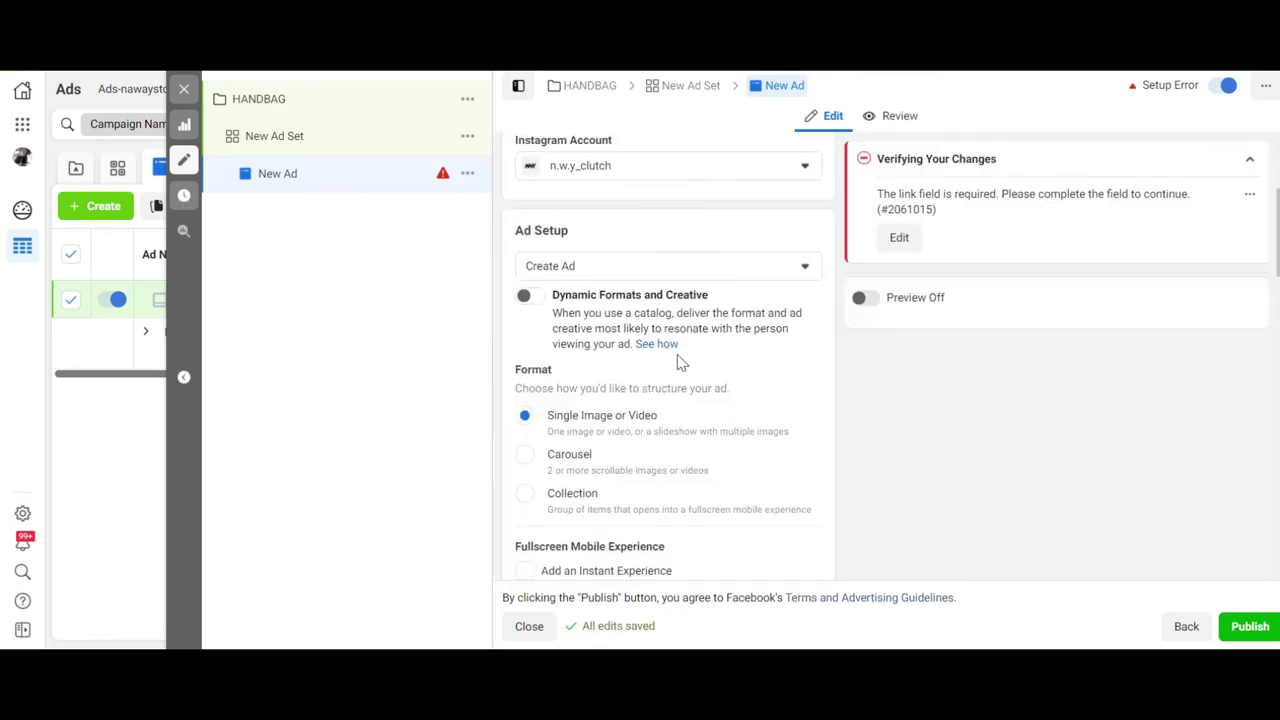
pyautogui.scroll(-3, 640, 330)
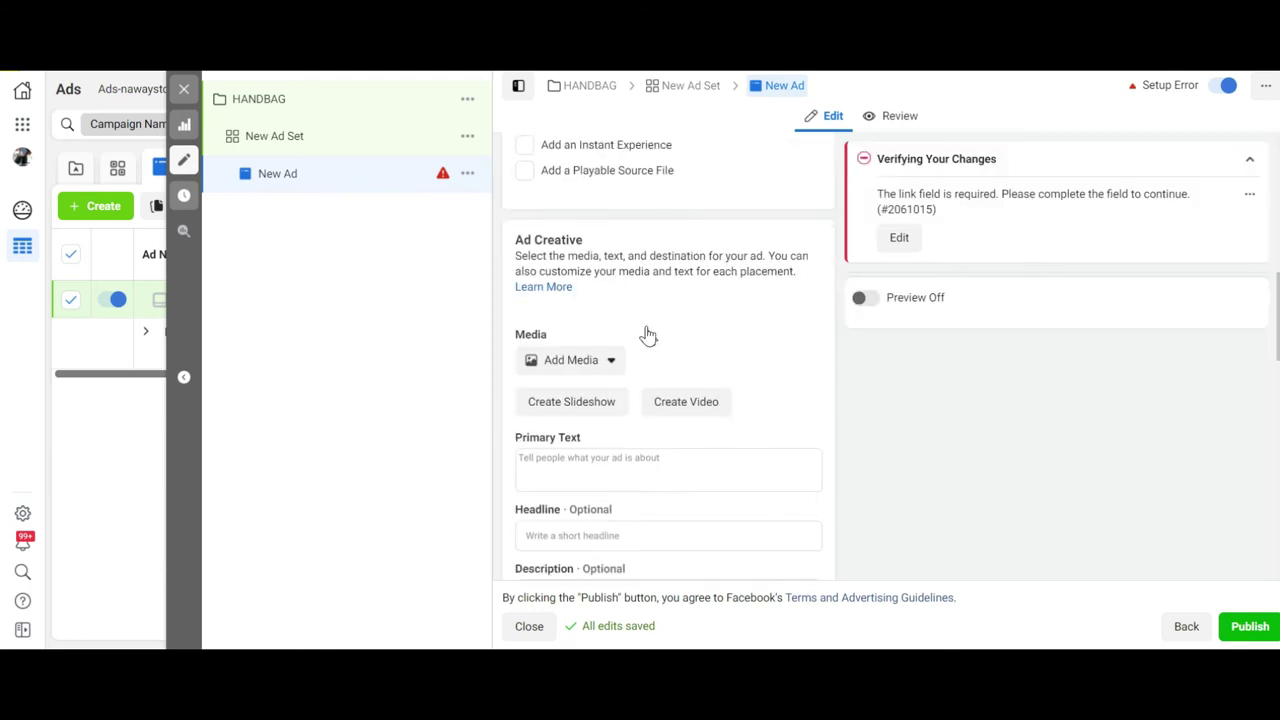
pyautogui.scroll(3, 610, 290)
pyautogui.scroll(4, 603, 258)
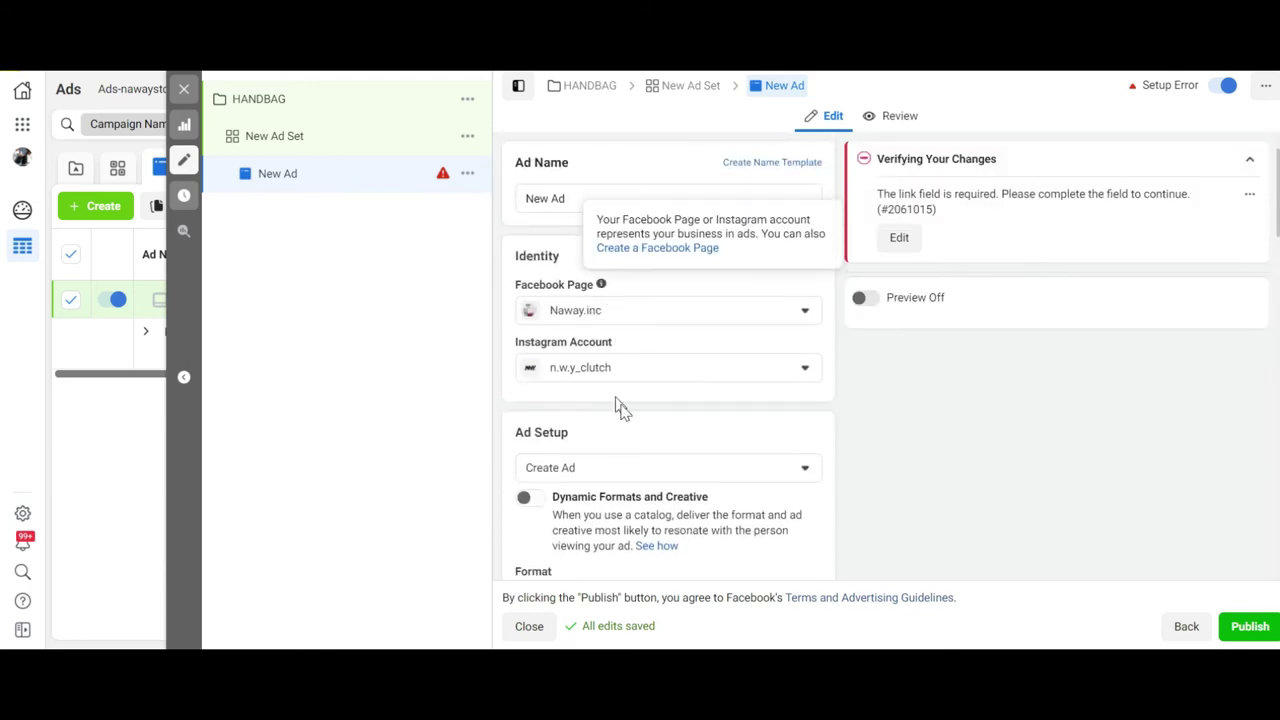
pyautogui.scroll(-1, 617, 405)
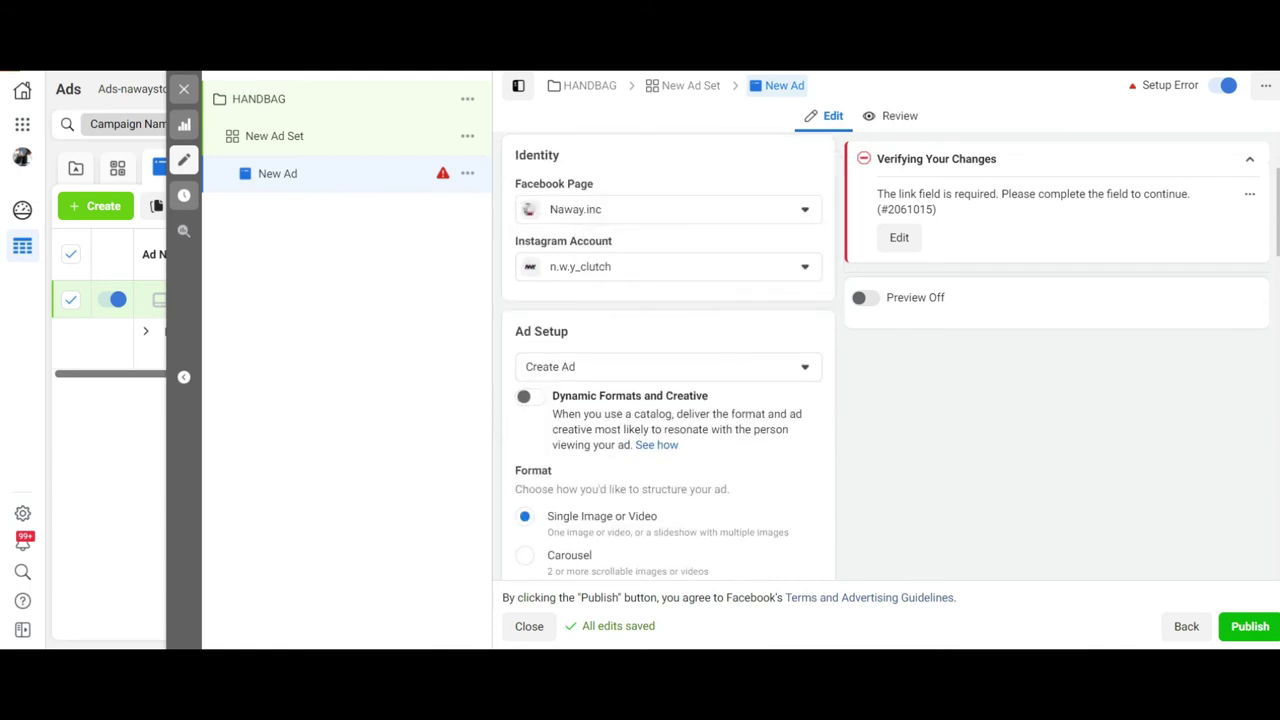
pyautogui.click(588, 374)
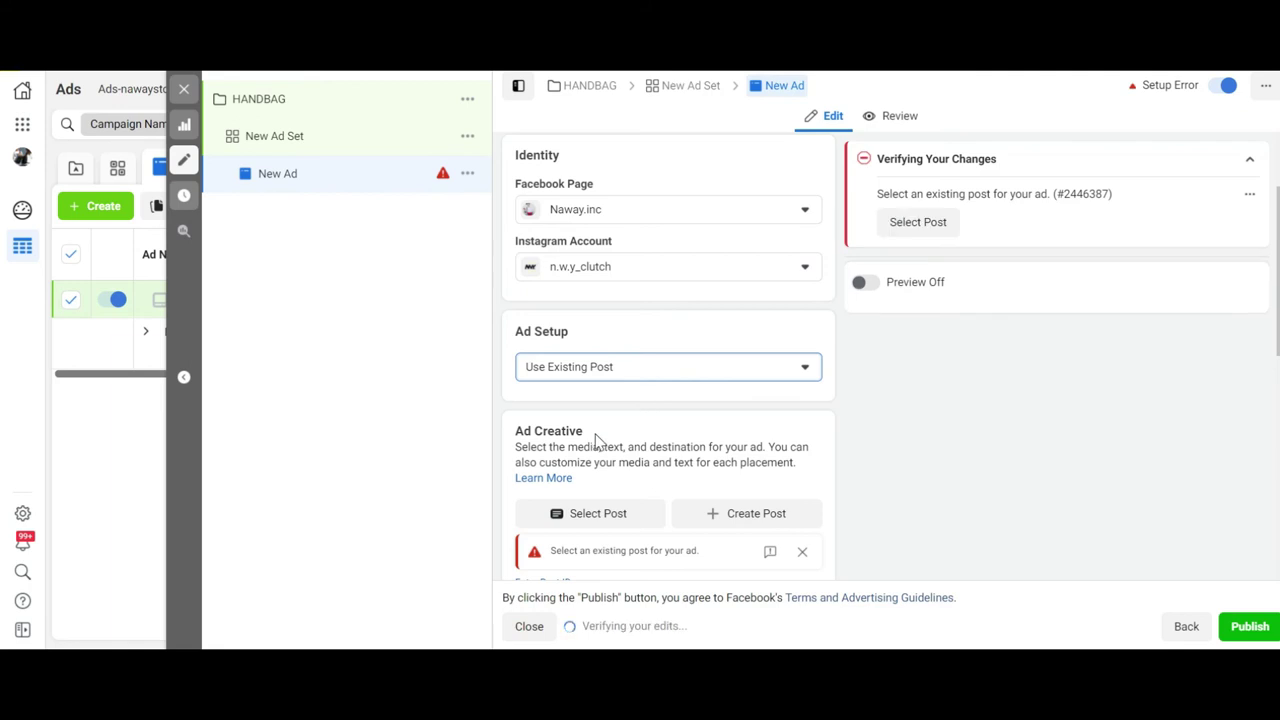
pyautogui.scroll(-3, 730, 430)
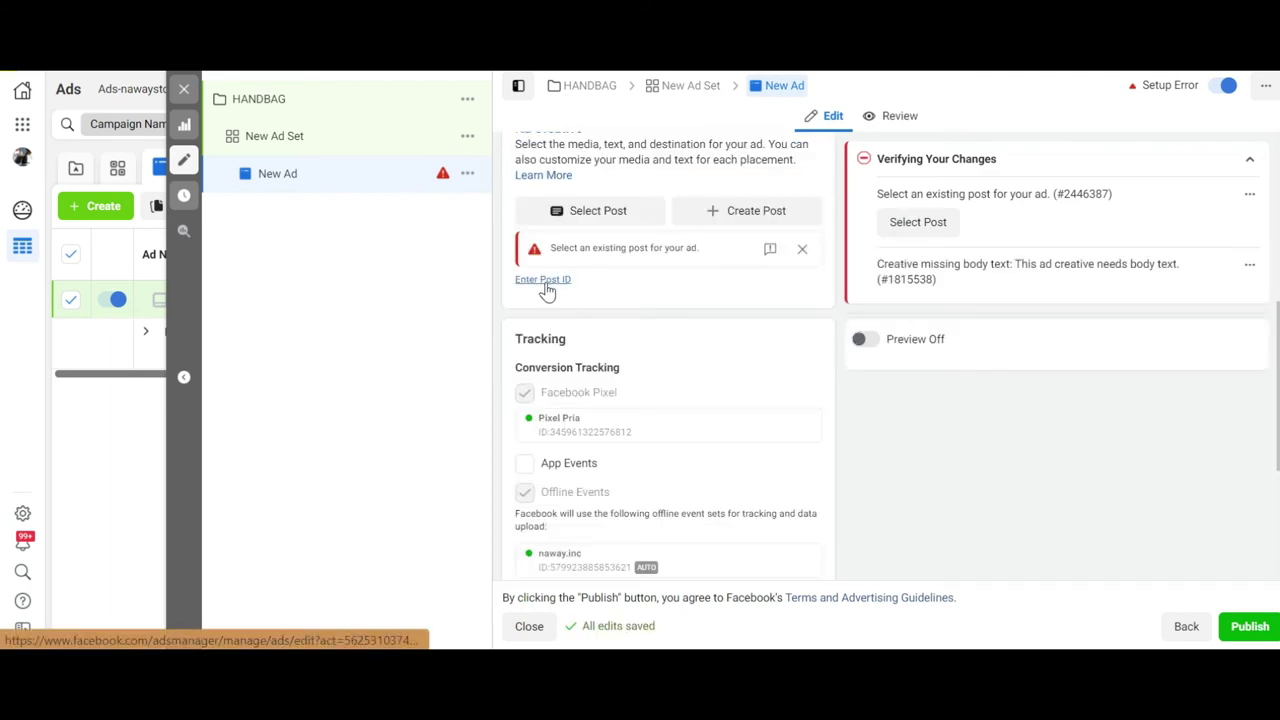
pyautogui.click(545, 281)
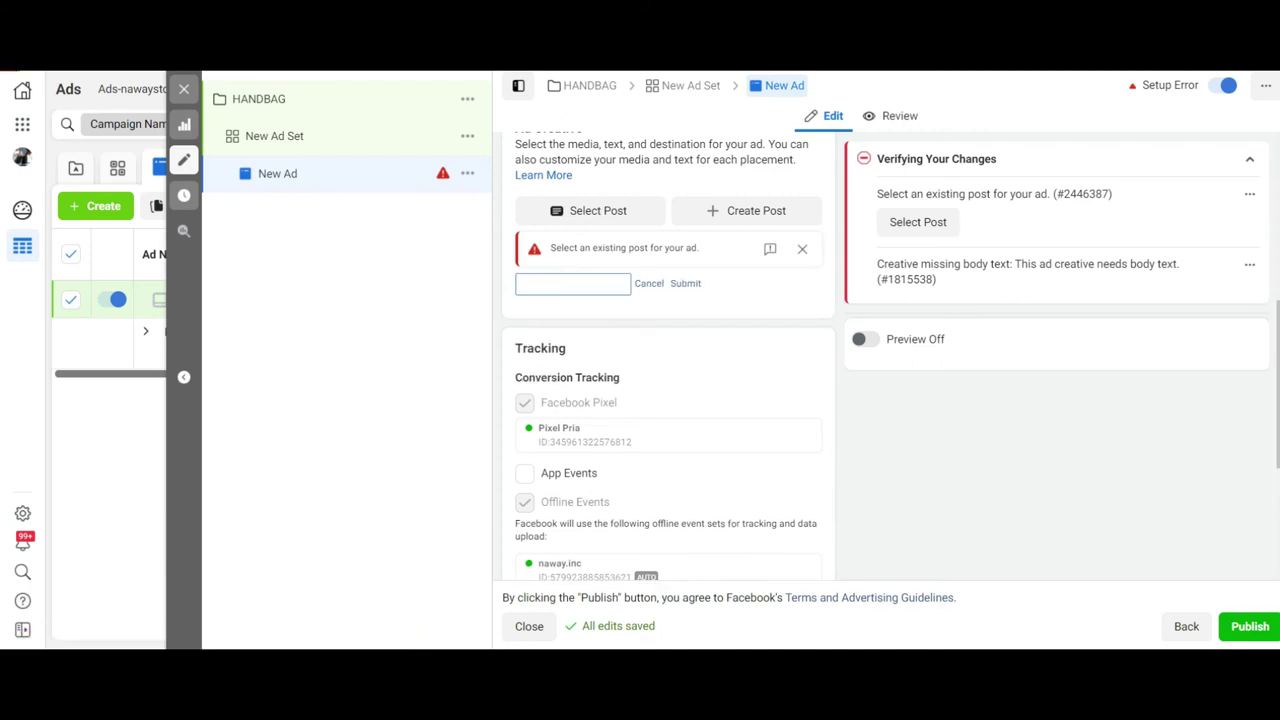
pyautogui.hotkey('ctrl', 'v')
pyautogui.click(686, 286)
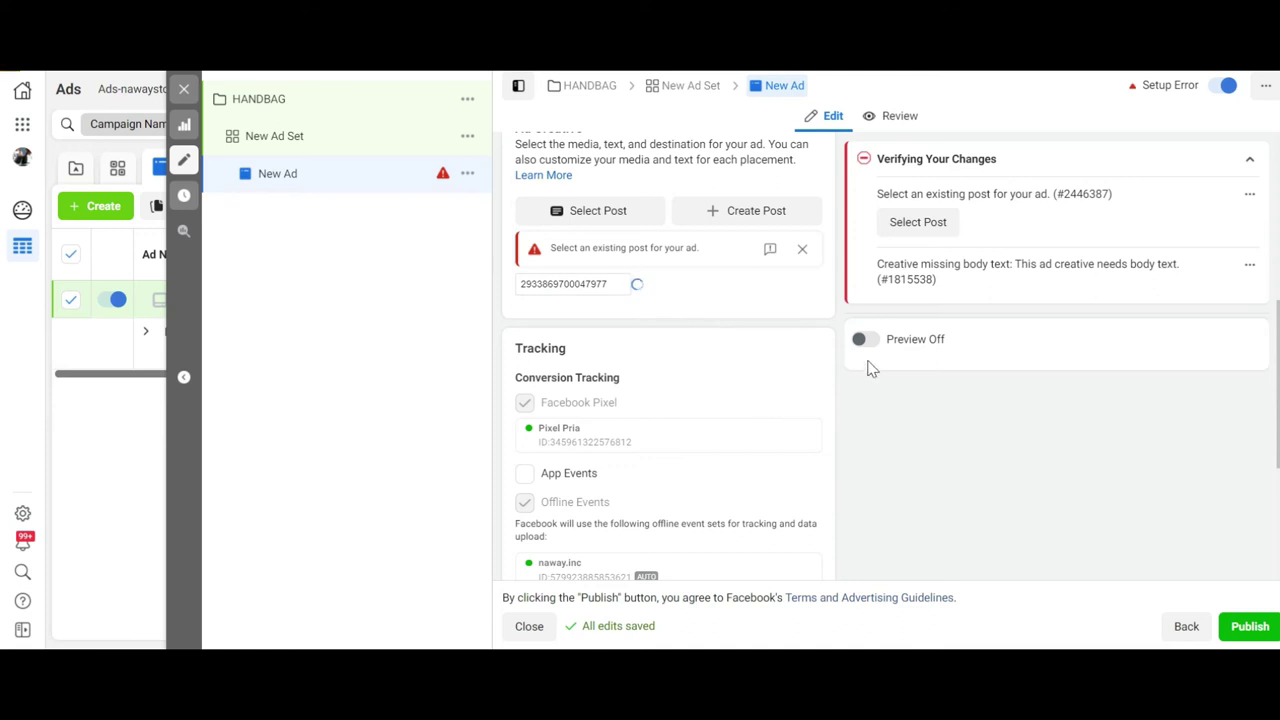
# Turn on the ad preview and review the attached post, call to action and identity settings.
pyautogui.click(863, 340)
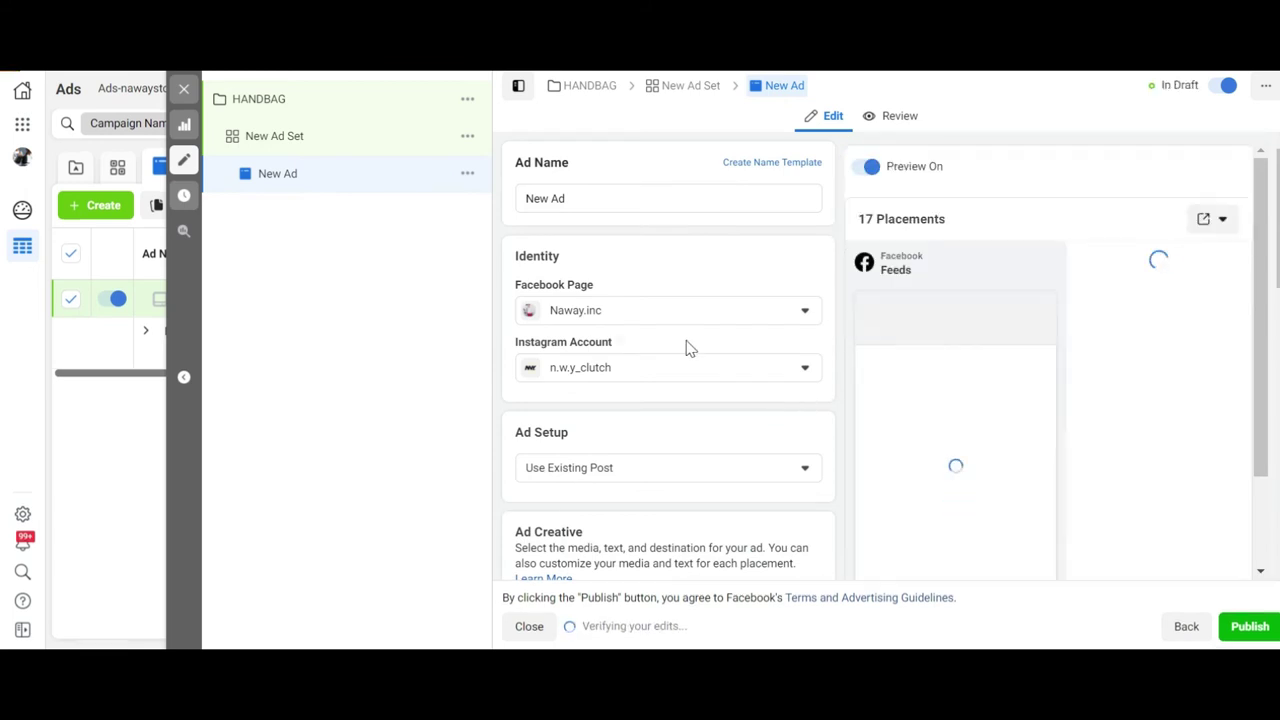
pyautogui.scroll(-4, 806, 408)
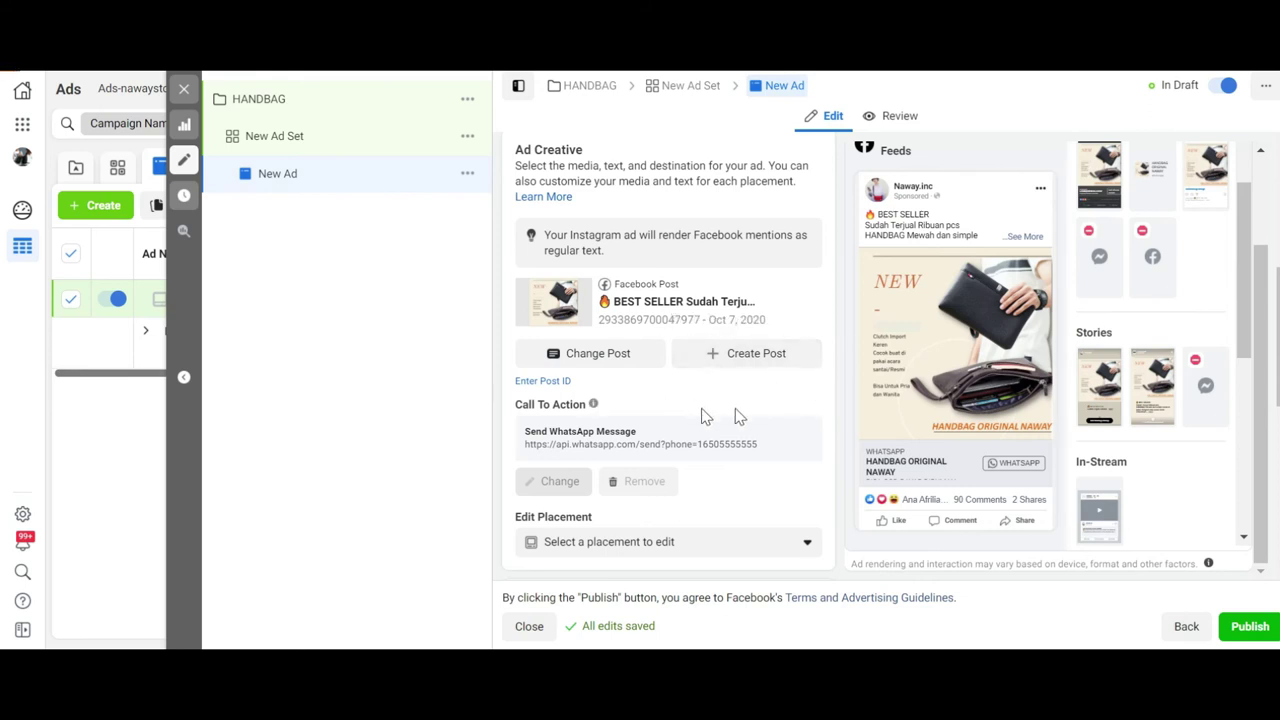
pyautogui.scroll(3, 764, 404)
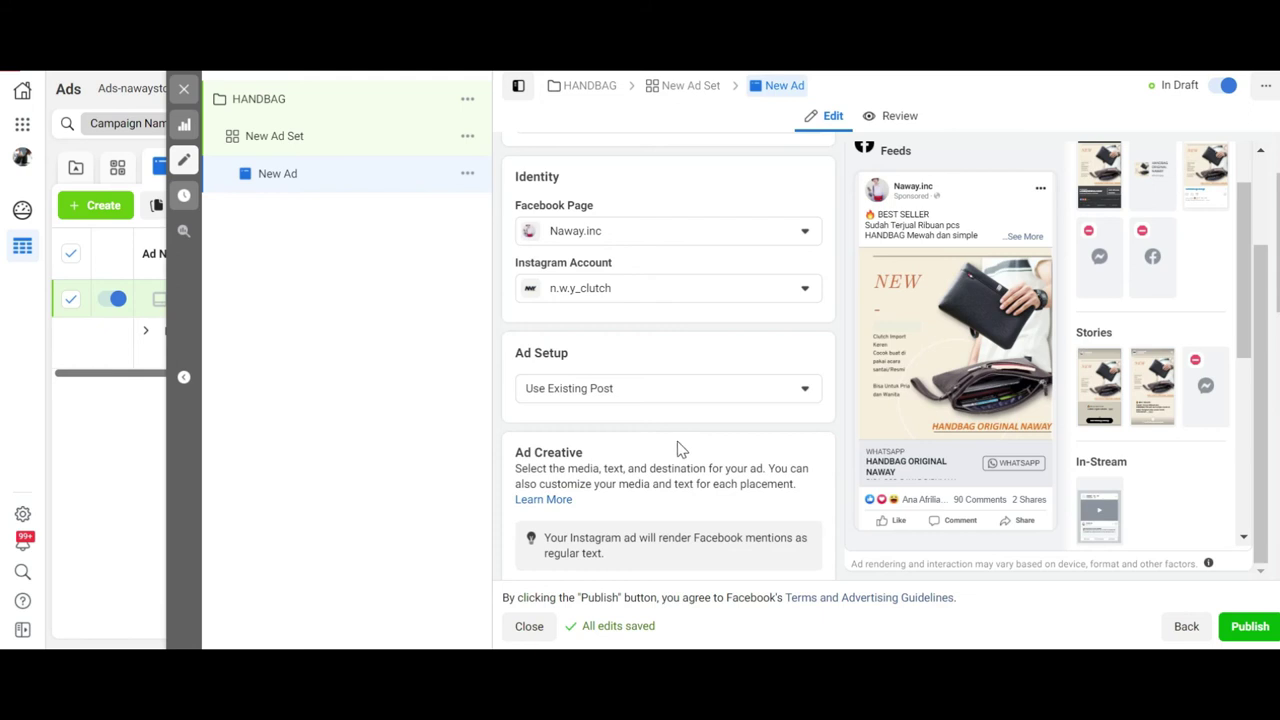
pyautogui.scroll(1, 678, 449)
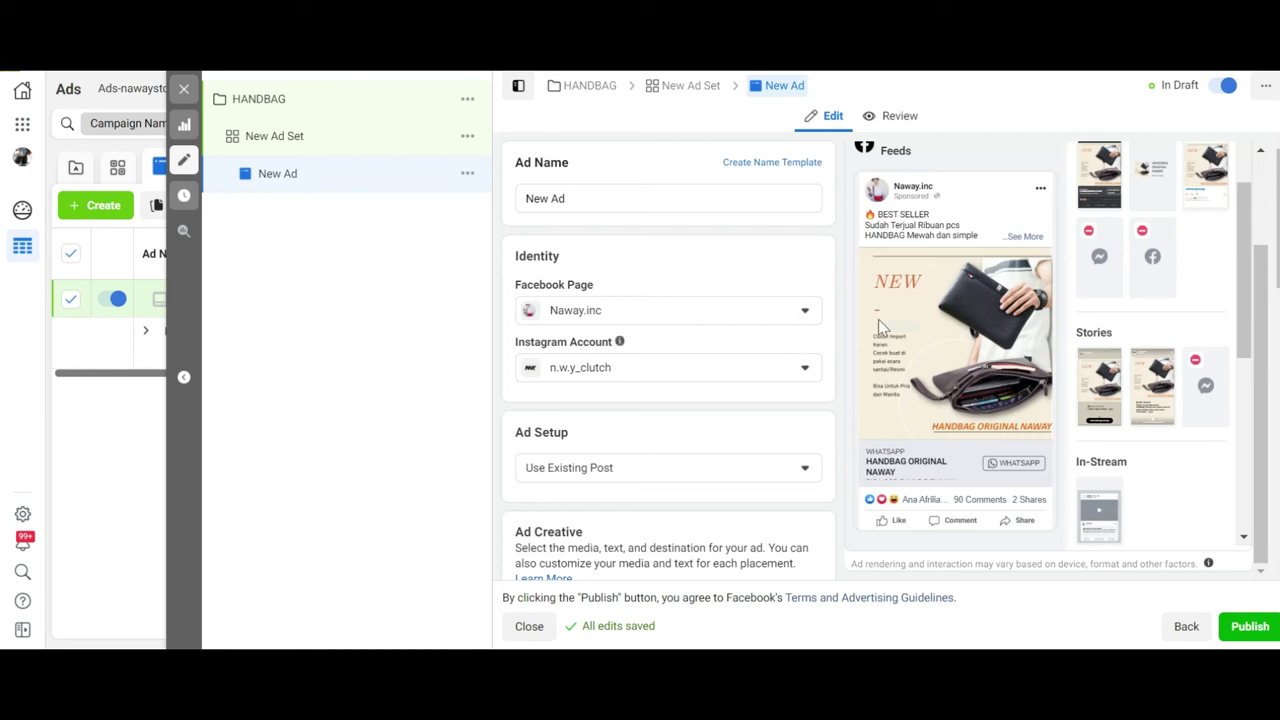
# Try Naway Bhekty as the ad's Facebook Page and switch the page back to Naway.inc.
pyautogui.click(653, 312)
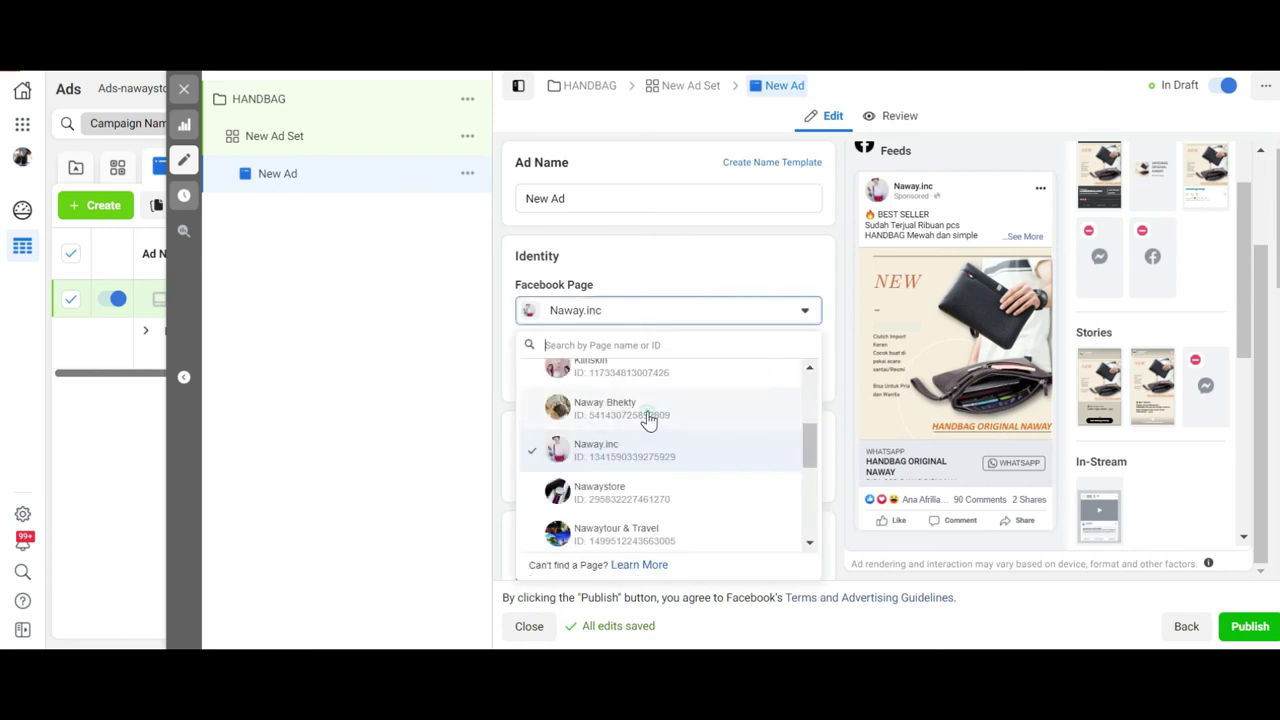
pyautogui.click(601, 400)
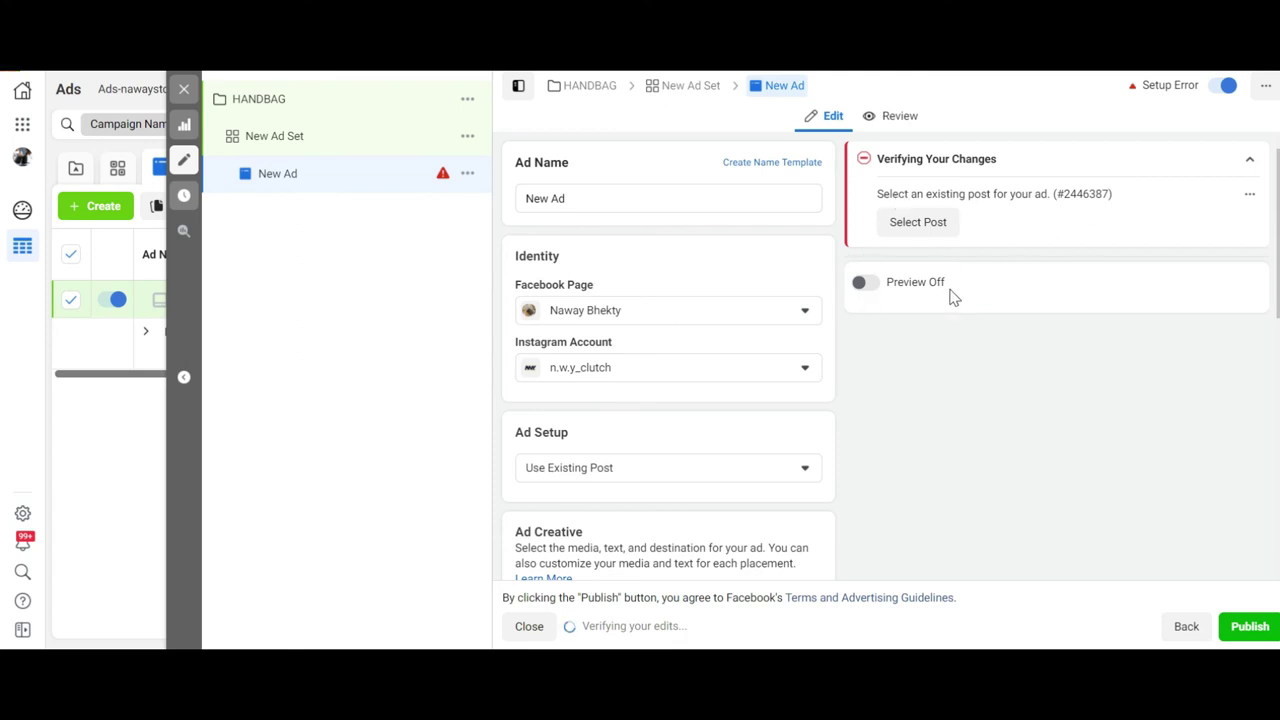
pyautogui.click(648, 312)
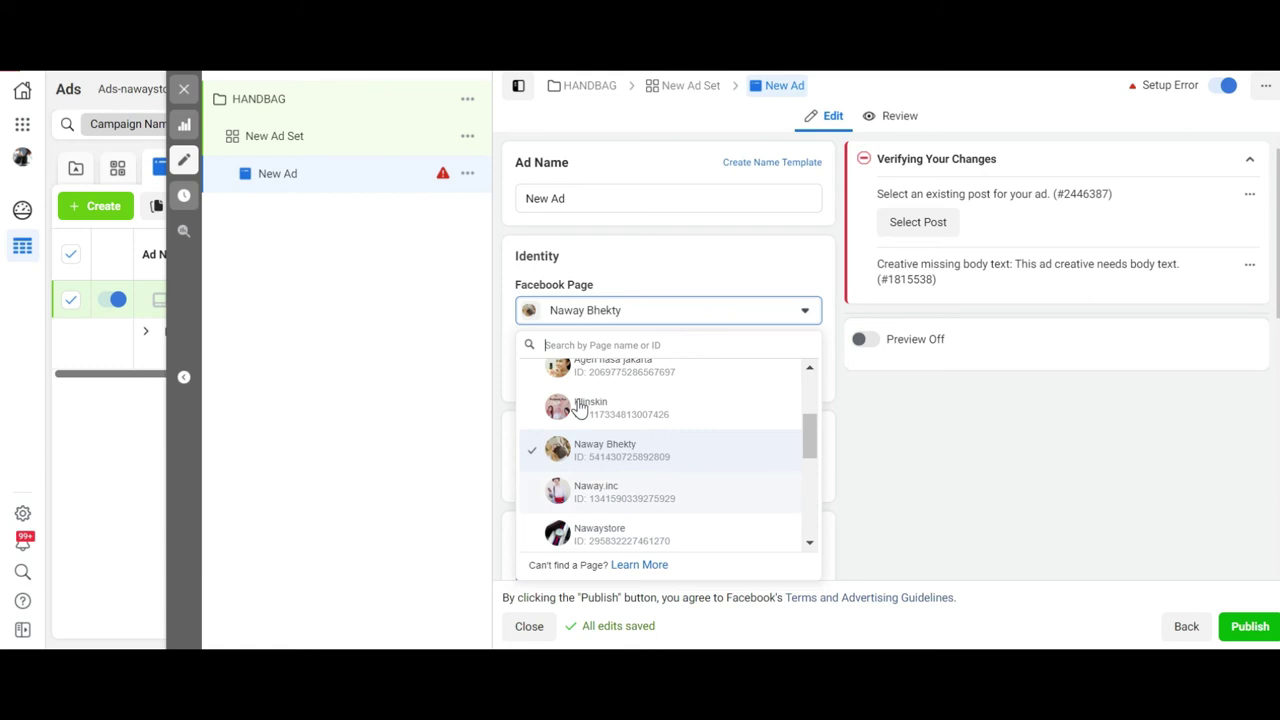
pyautogui.click(596, 491)
pyautogui.scroll(-2, 712, 355)
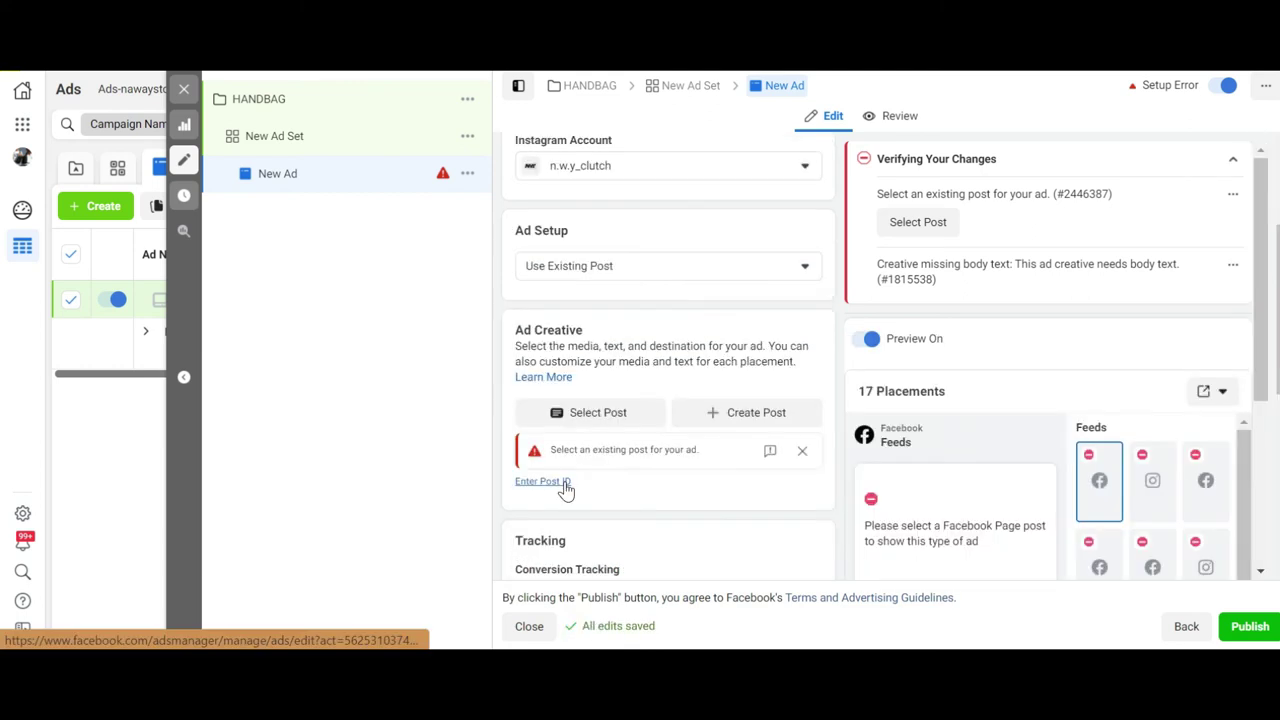
pyautogui.click(563, 484)
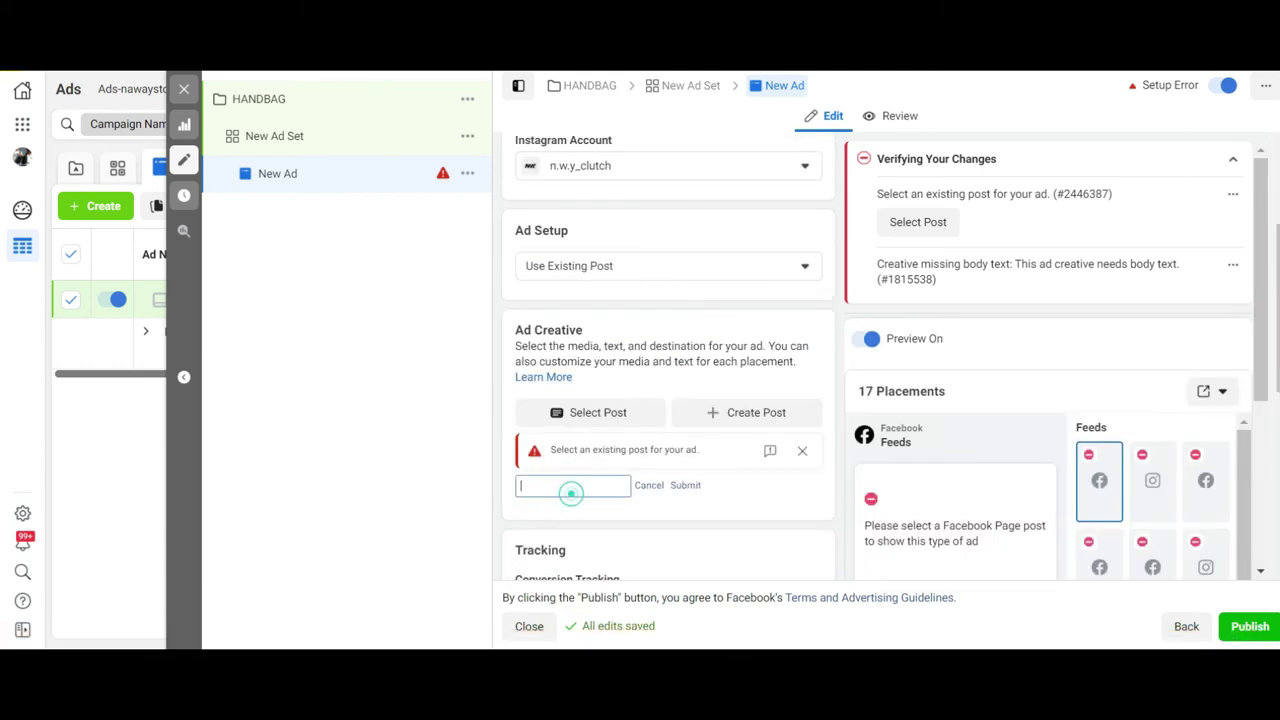
pyautogui.hotkey('ctrl', 'v')
pyautogui.click(685, 485)
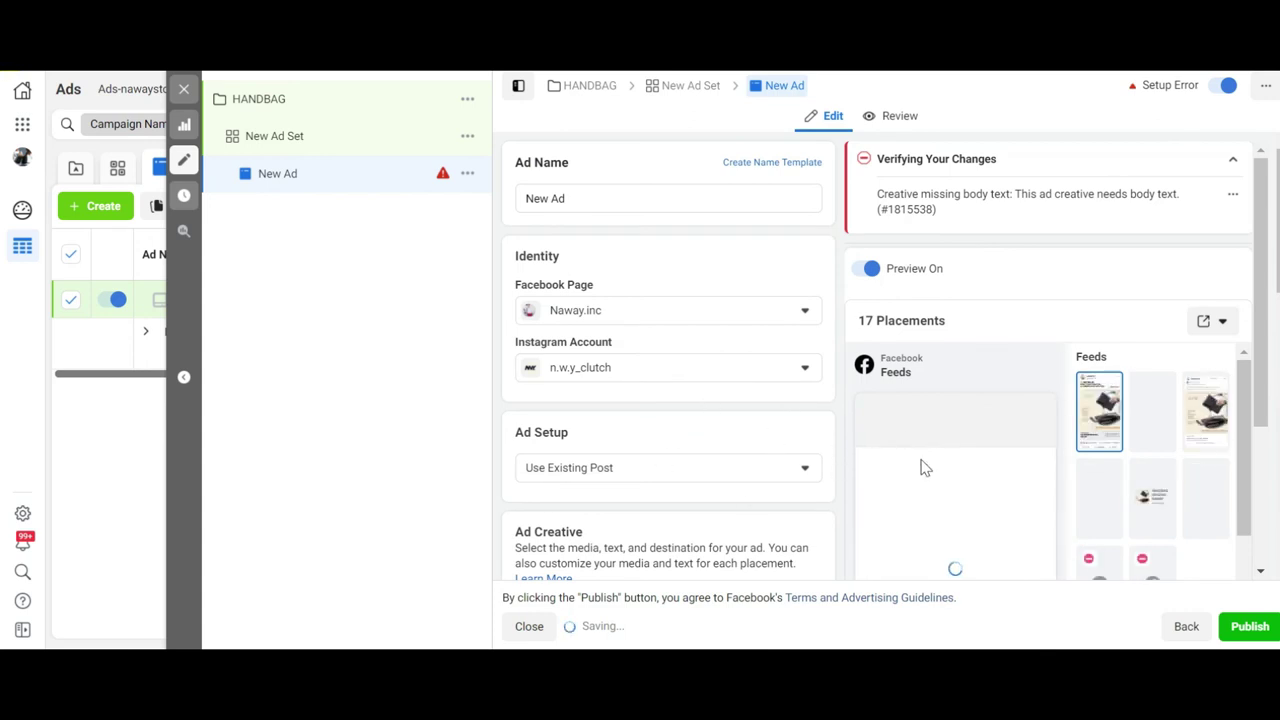
pyautogui.scroll(-4, 763, 408)
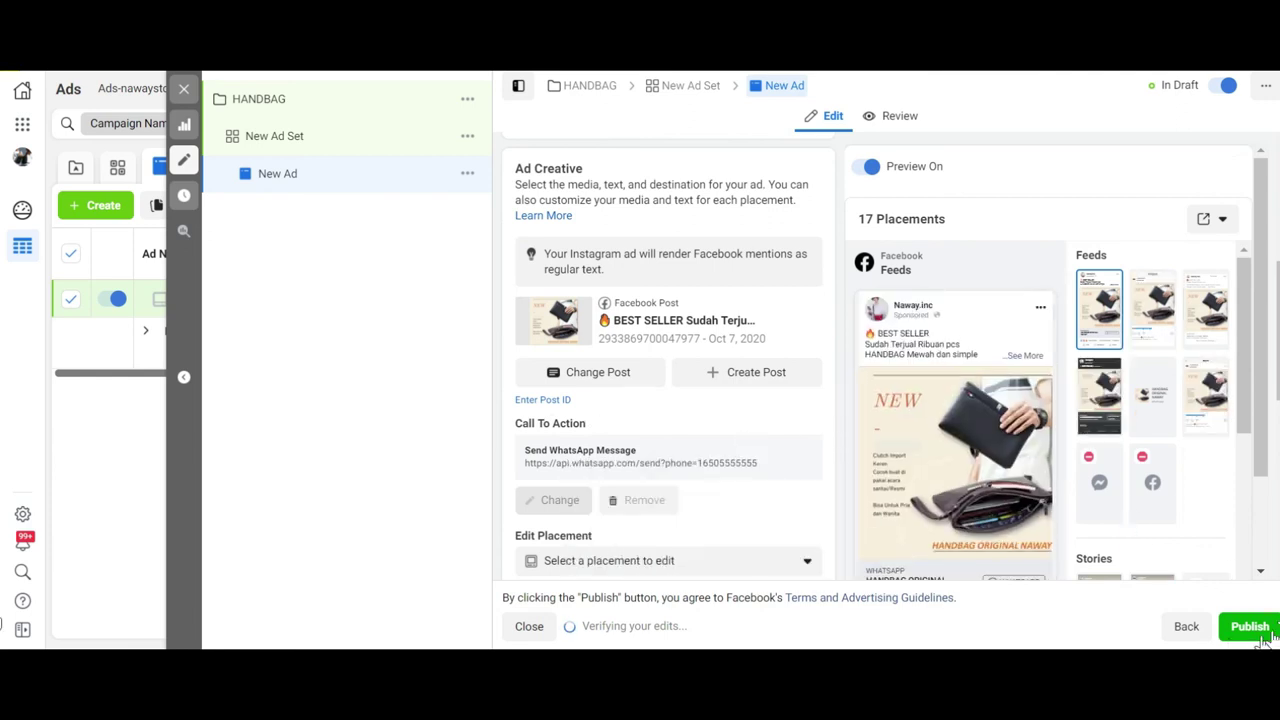
pyautogui.scroll(4, 770, 410)
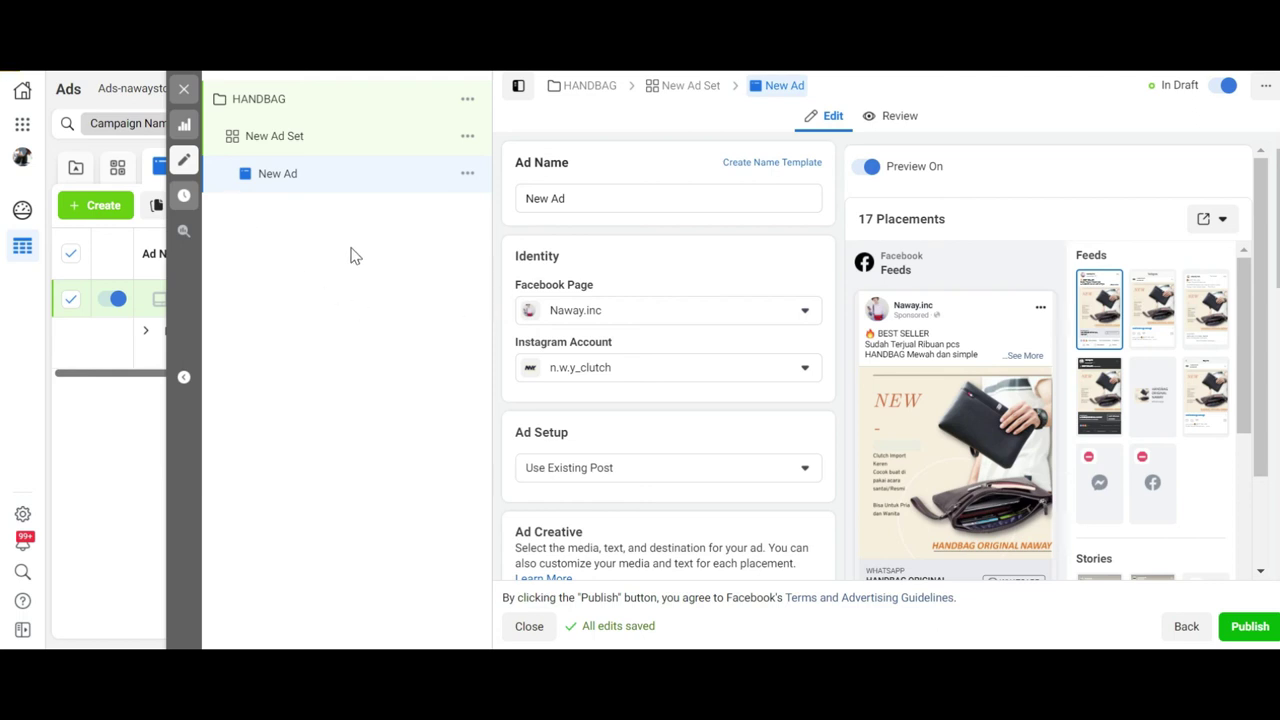
pyautogui.scroll(-5, 763, 380)
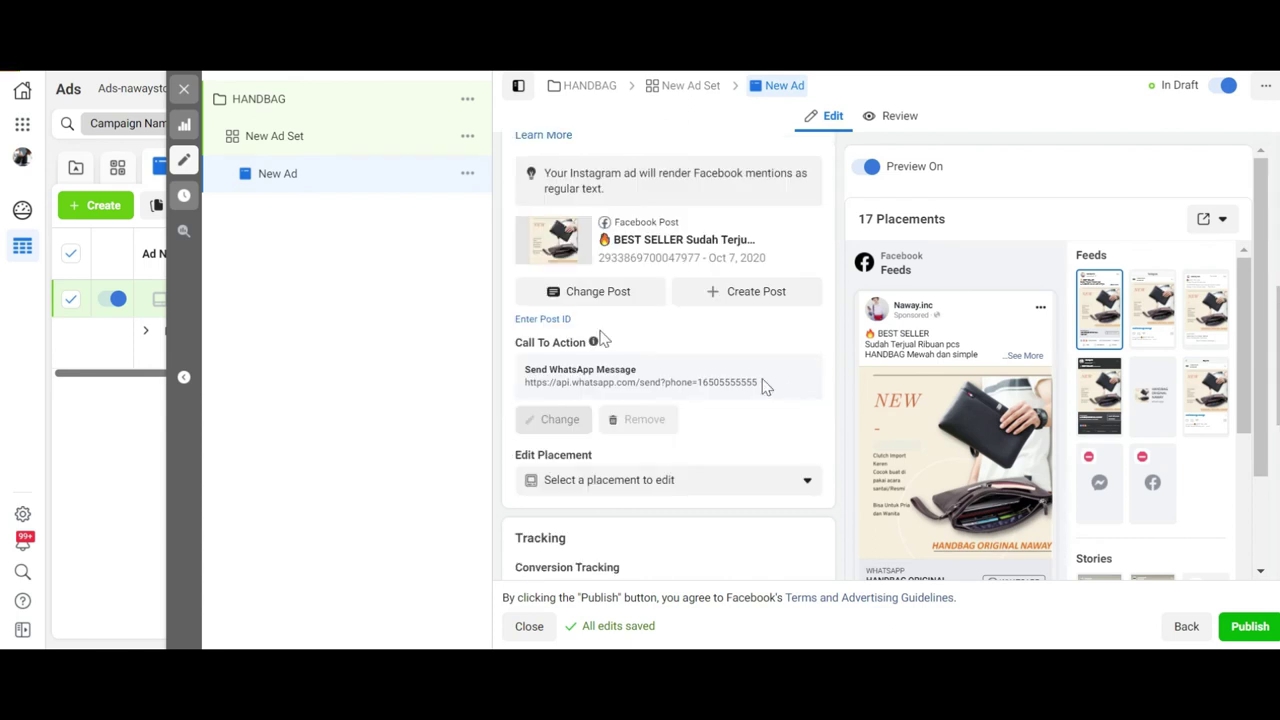